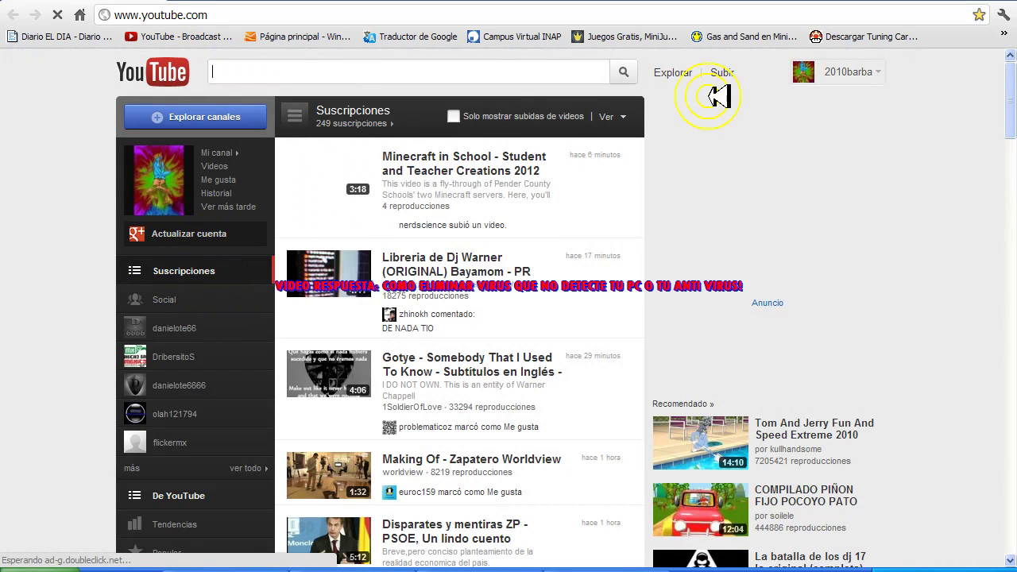
Step: Open the channel's video manager and search the uploaded videos for "COMO ELIMINAR VIRU"
click(808, 71)
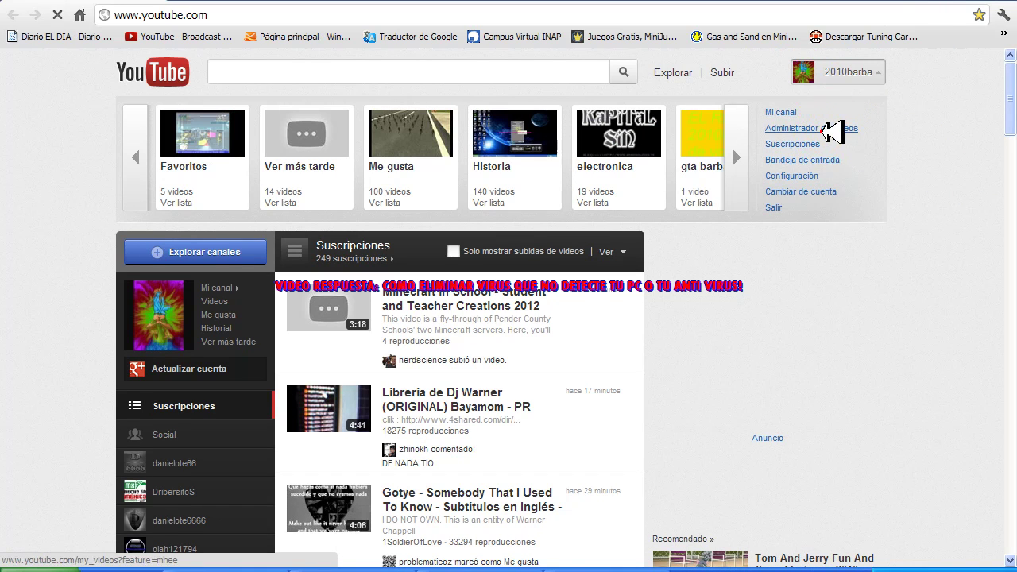
scroll(731, 328, down, 1)
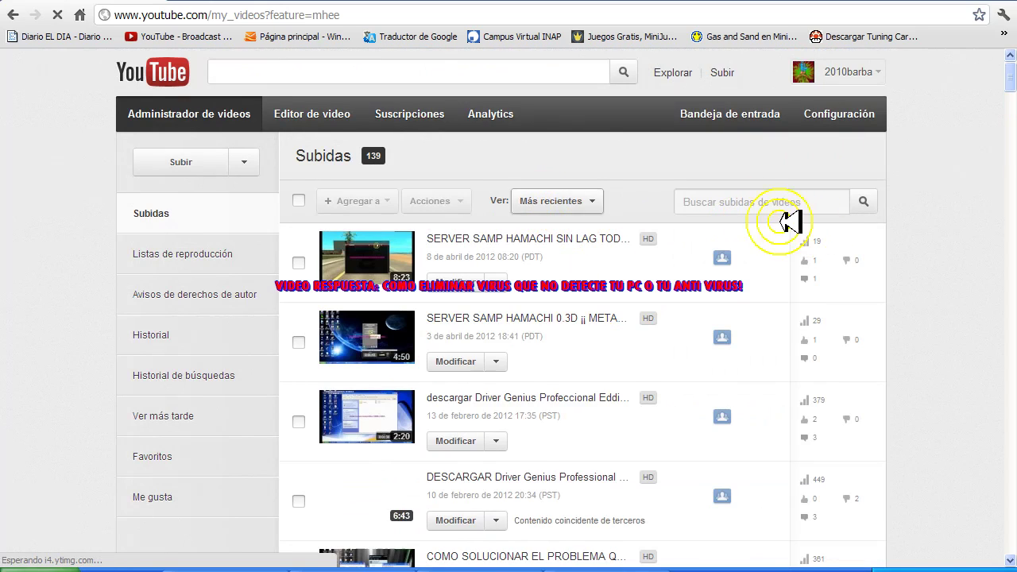
click(753, 202)
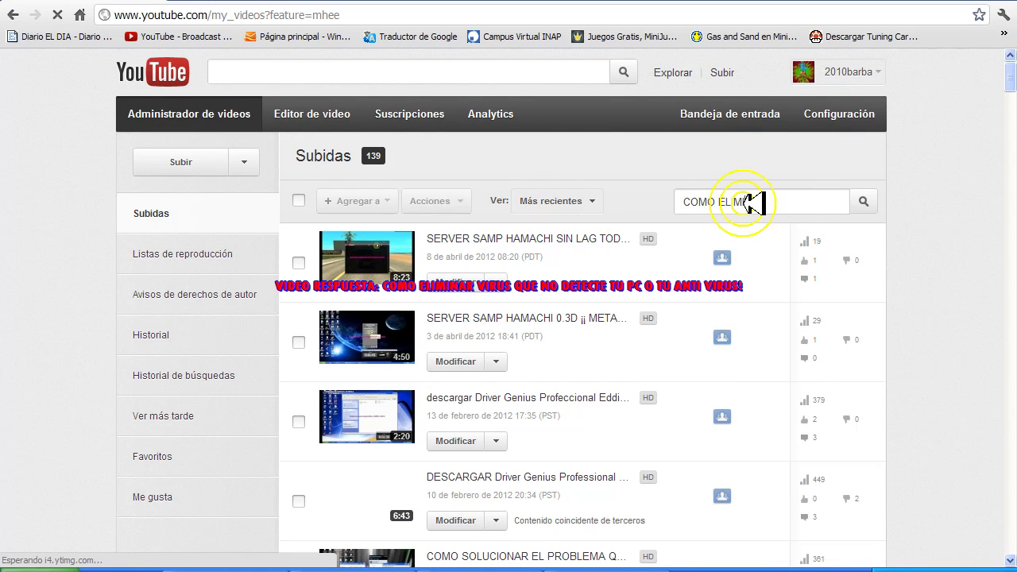
text(COMO ELIMINAR VIRU)
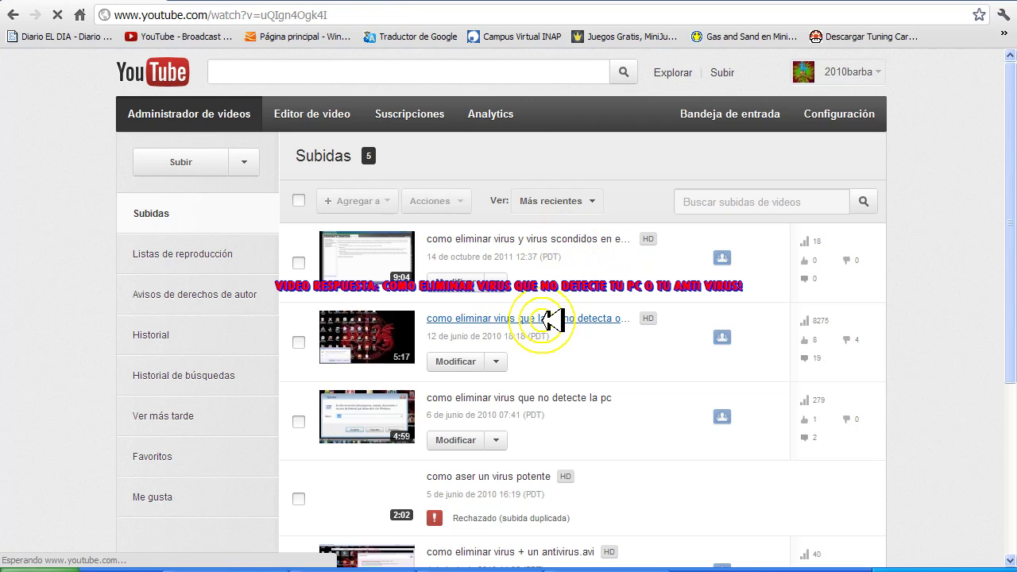
Step: On the 2010 virus-removal video's page, highlight the viewer comment asking how to do it in XP, then clear the highlight
scroll(325, 472, down, 3)
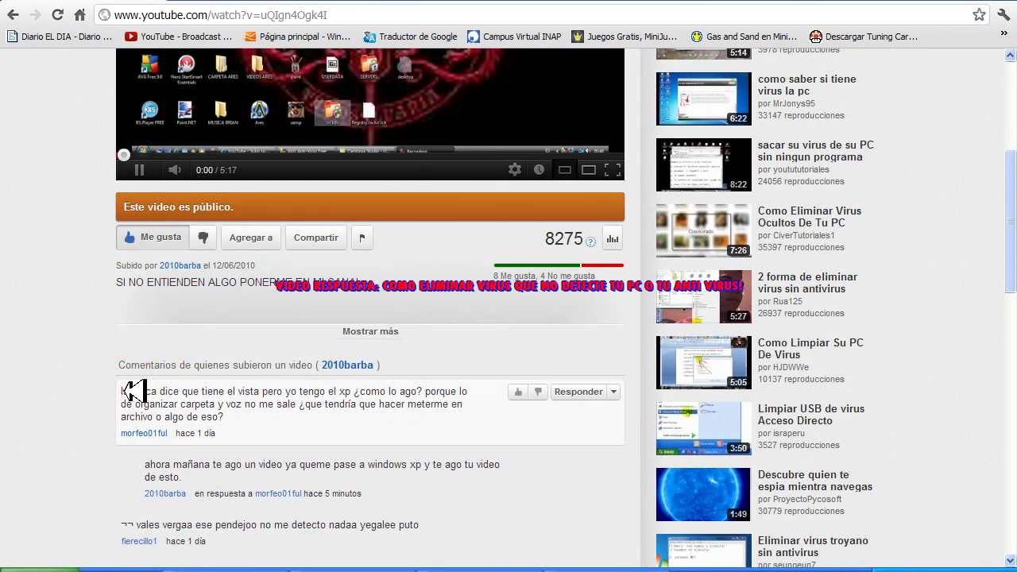
drag(121, 391, 80, 356)
click(346, 421)
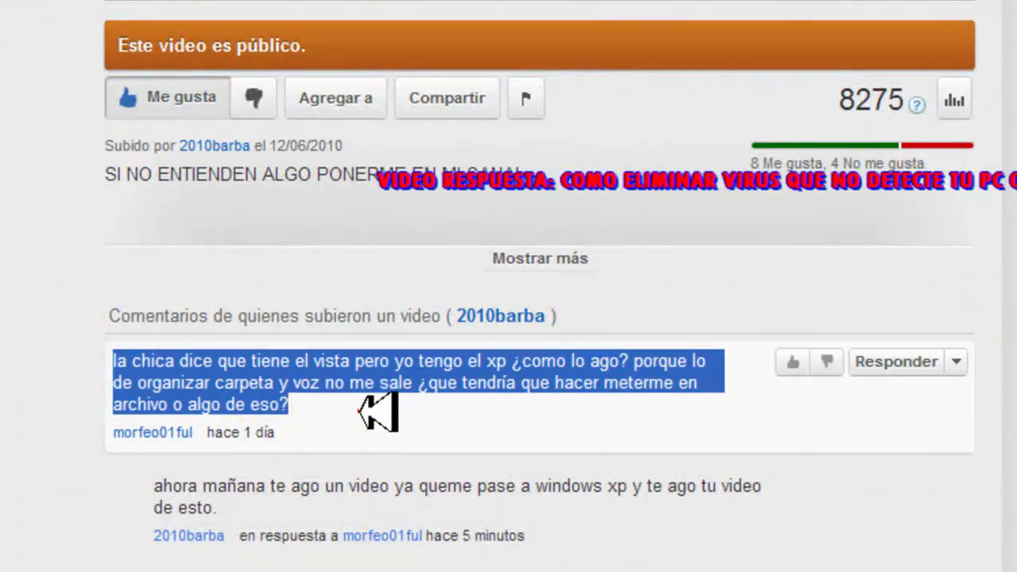
click(359, 411)
scroll(360, 412, up, 2)
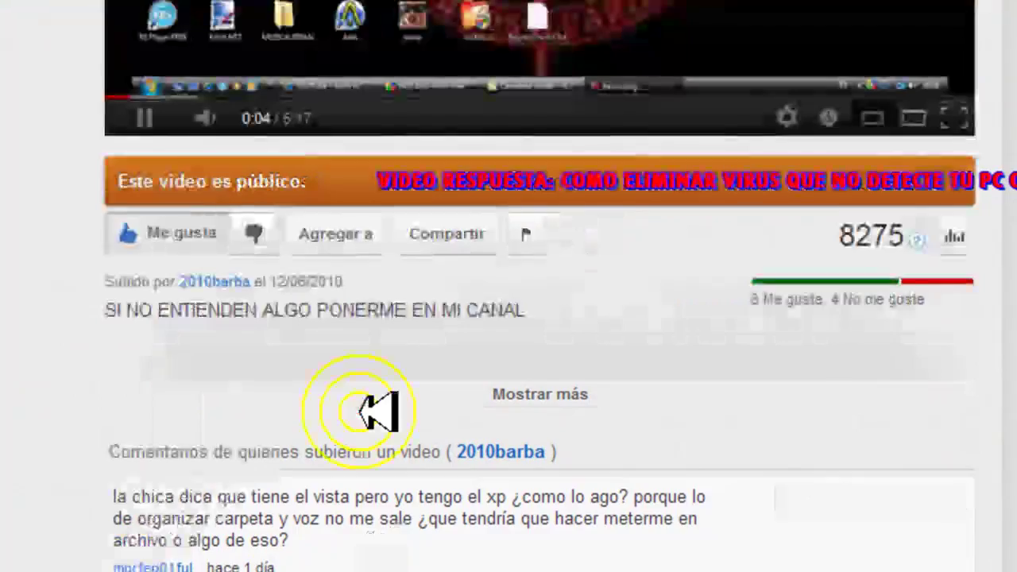
scroll(374, 409, up, 5)
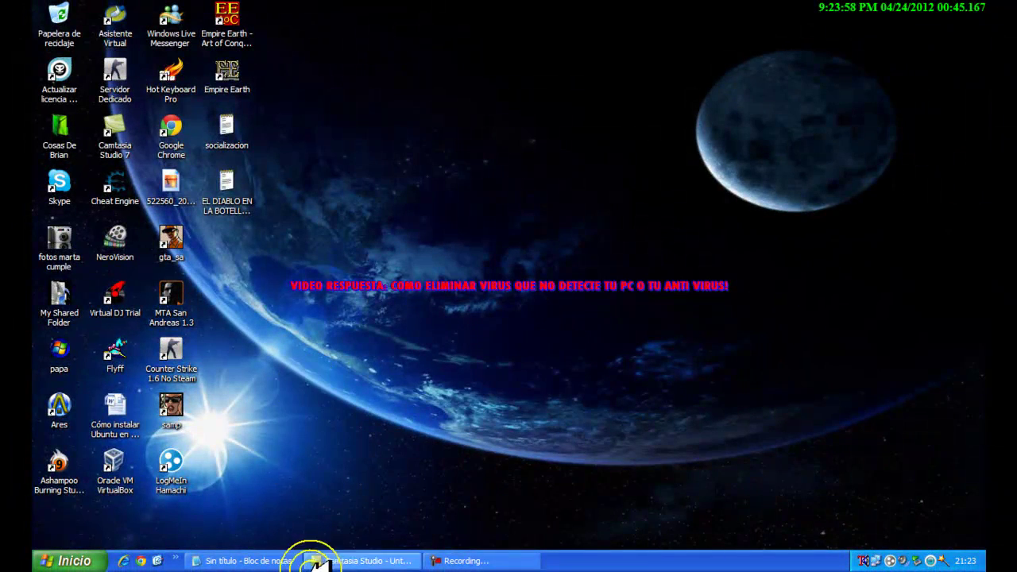
Step: Open the folder options from Mi PC and choose to show all hidden files and folders
click(67, 558)
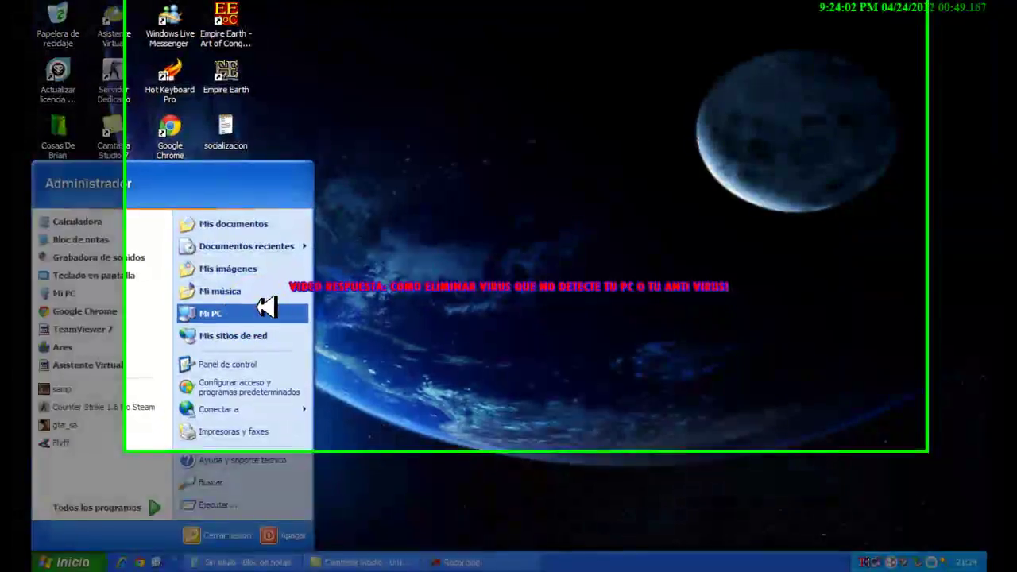
click(265, 311)
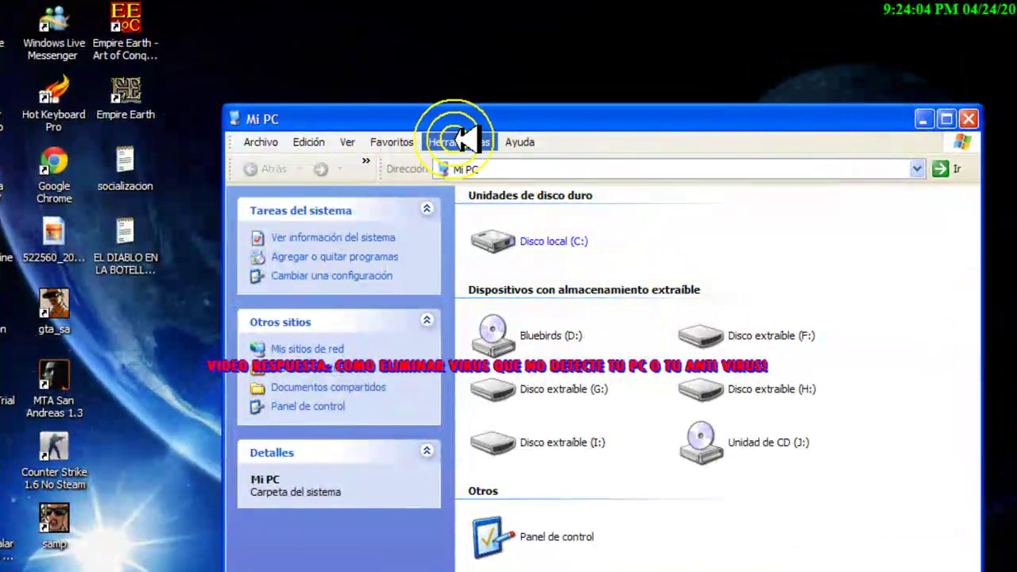
click(471, 130)
click(502, 219)
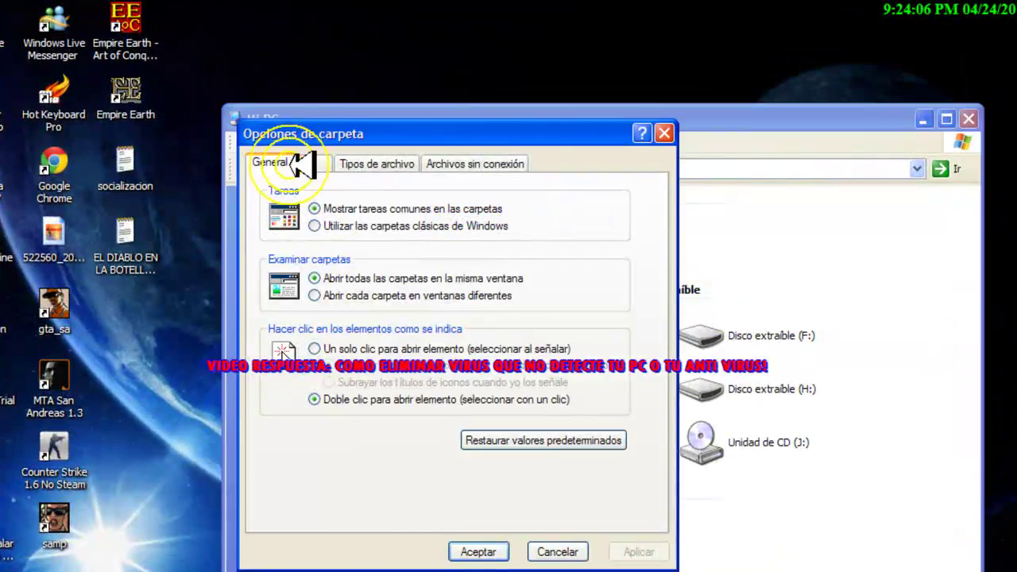
click(310, 162)
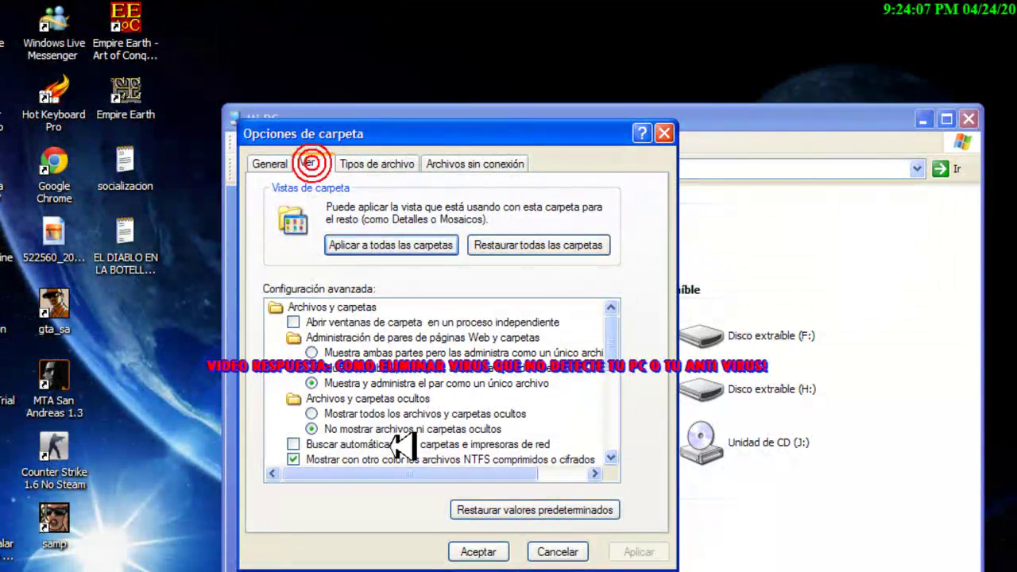
click(365, 414)
Step: Turn off hiding of protected operating system files, accept the warning, and apply the folder options
scroll(536, 415, down, 5)
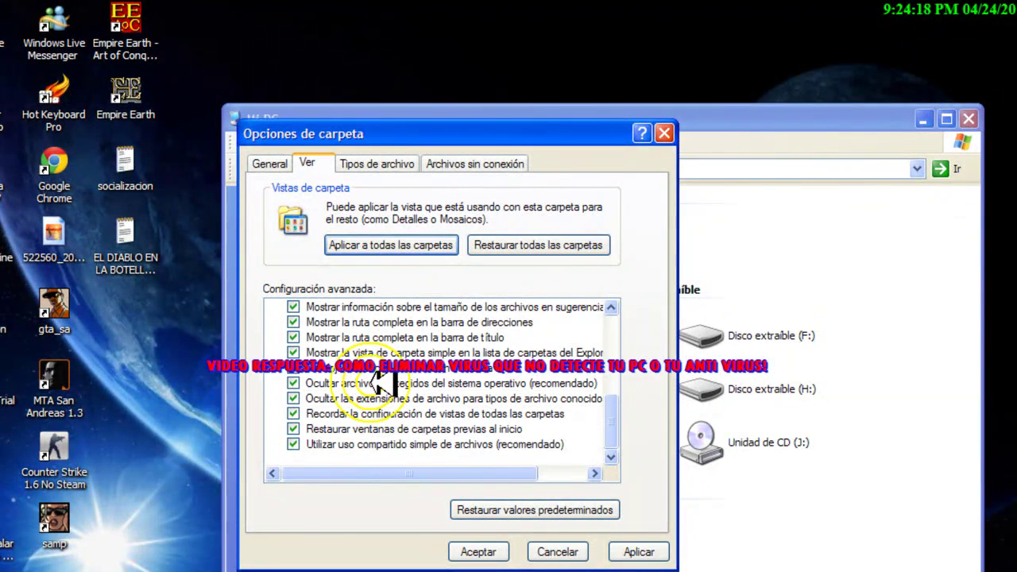
click(378, 382)
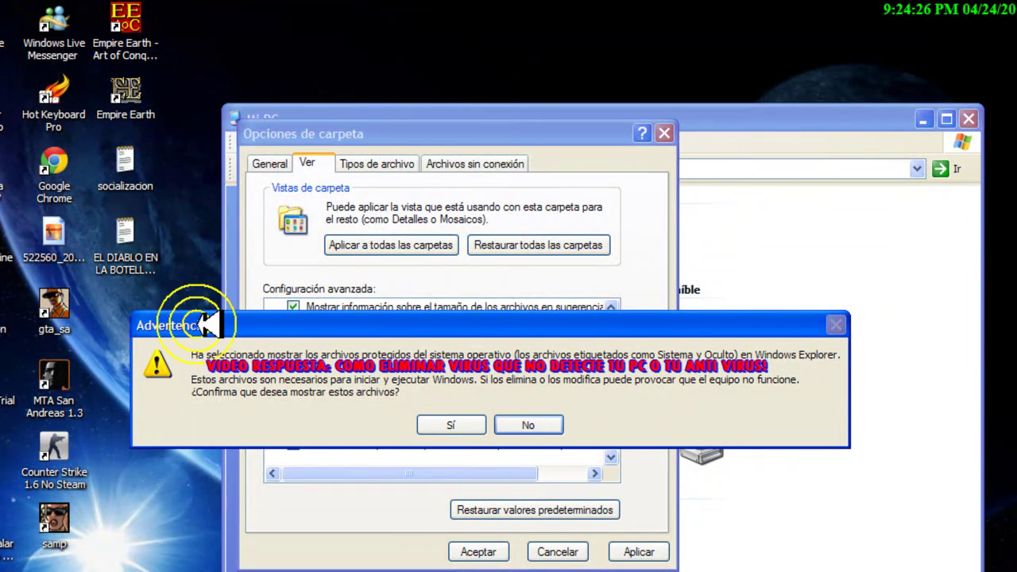
click(463, 421)
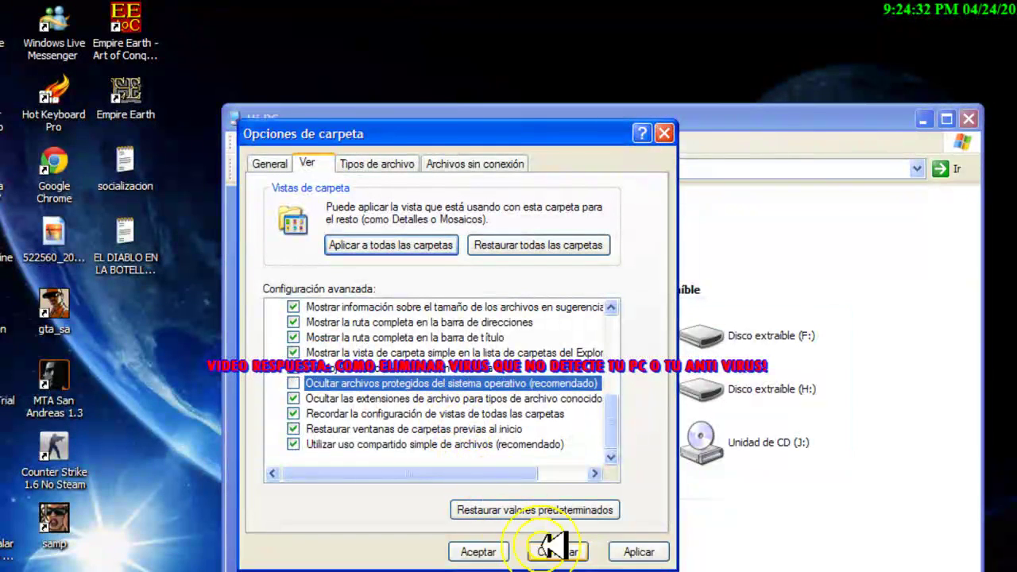
click(639, 552)
click(478, 551)
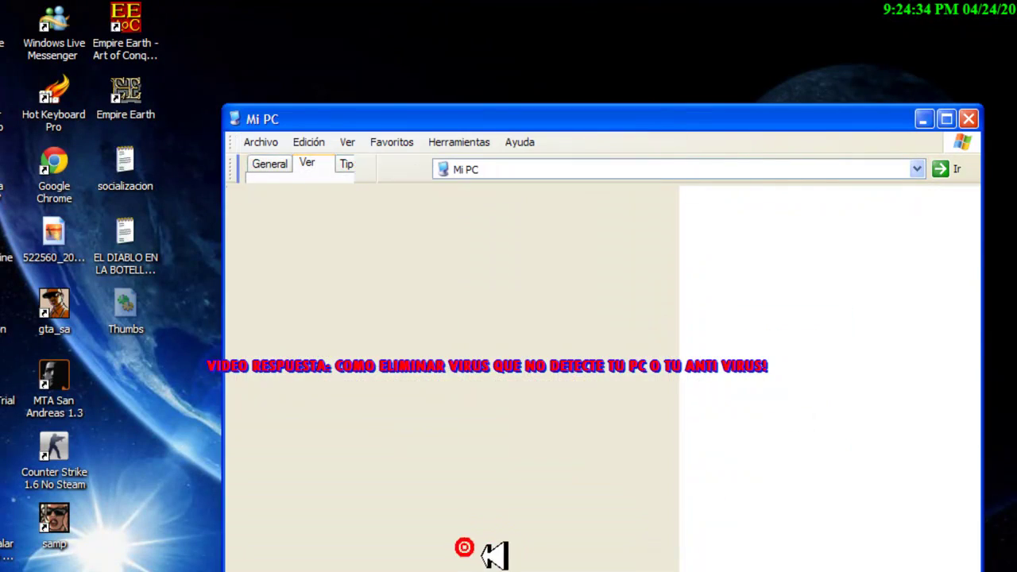
Step: Select everything on Disco local (C:) and scan it with ESET Smart Security
double_click(552, 244)
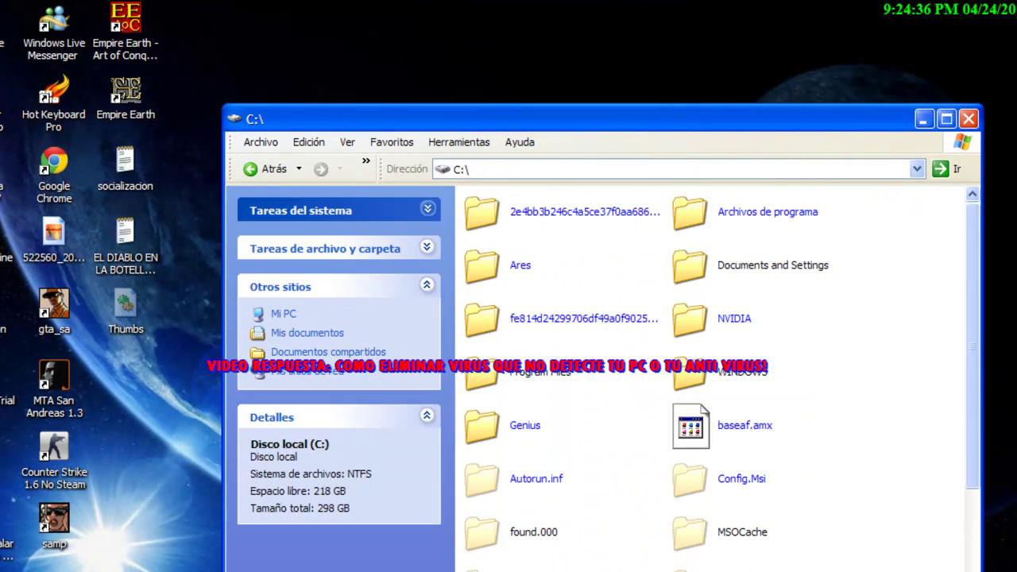
drag(866, 201, 477, 568)
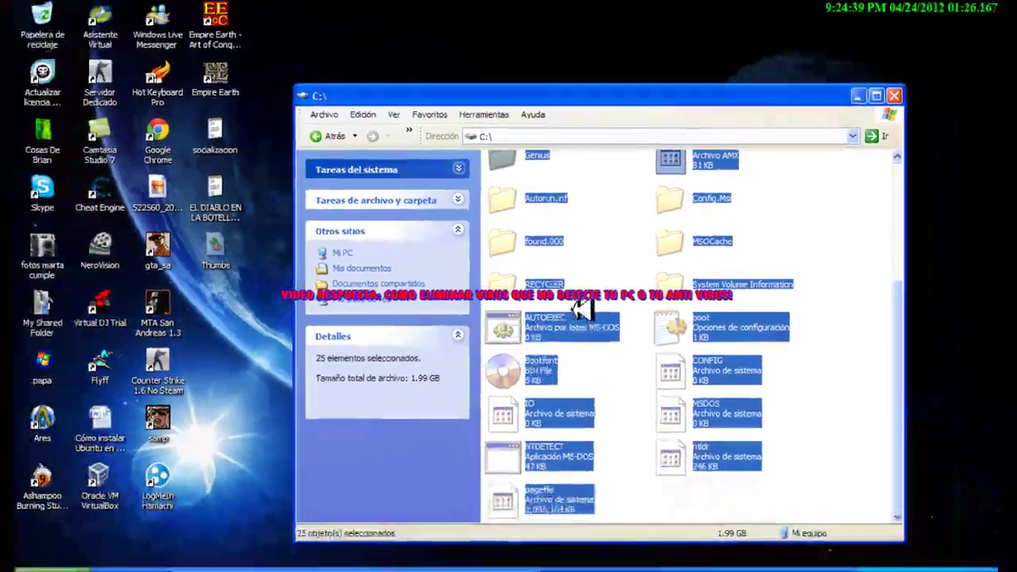
right_click(568, 393)
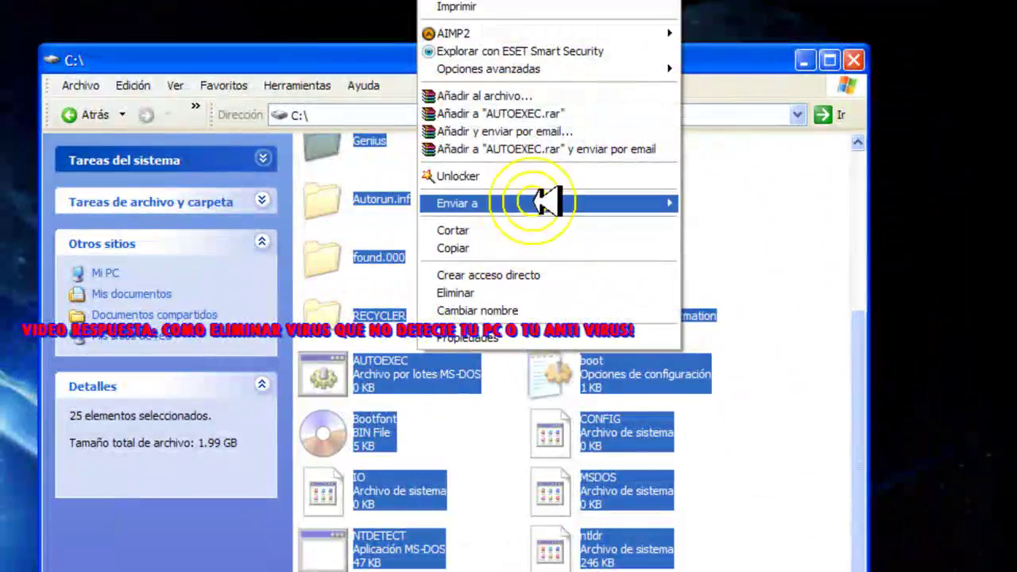
click(531, 50)
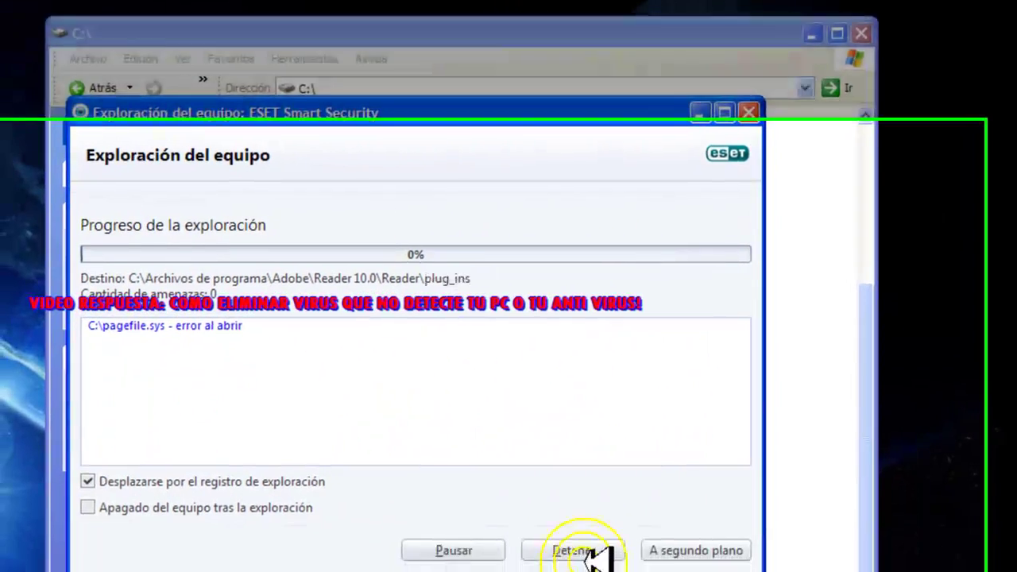
Step: Stop the ESET scan, then close the scan results and the C: folder window
click(588, 551)
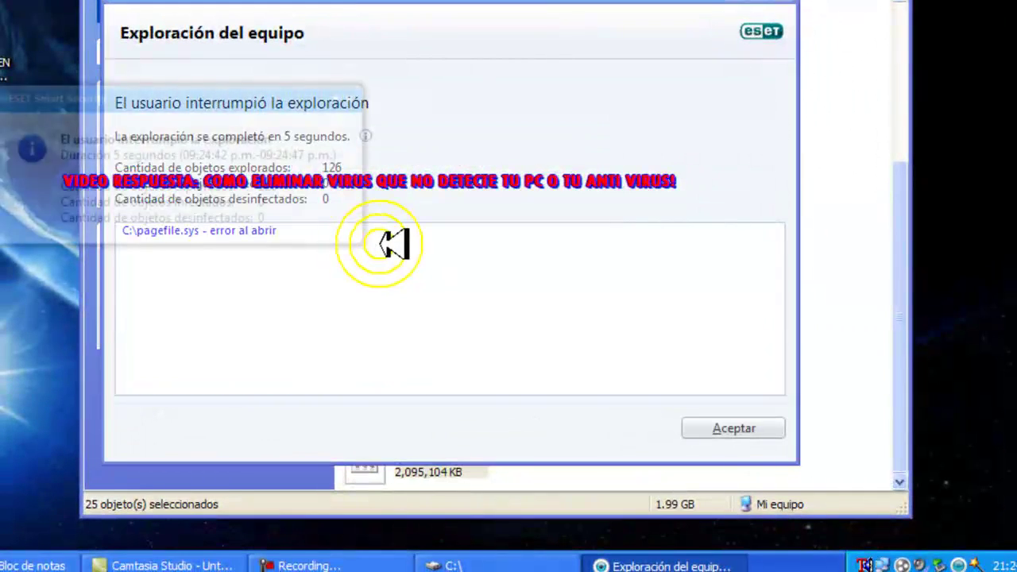
click(345, 100)
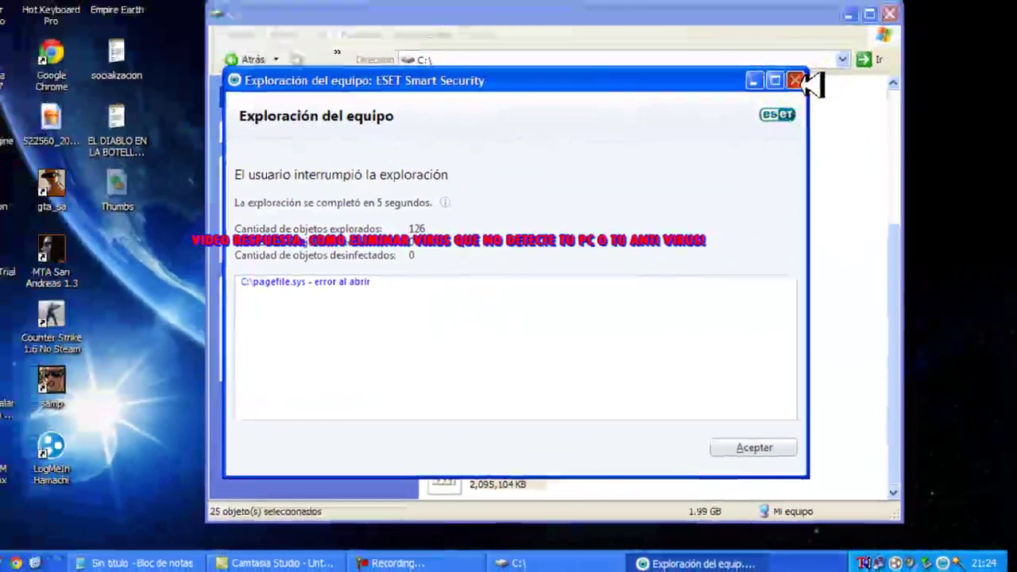
click(795, 80)
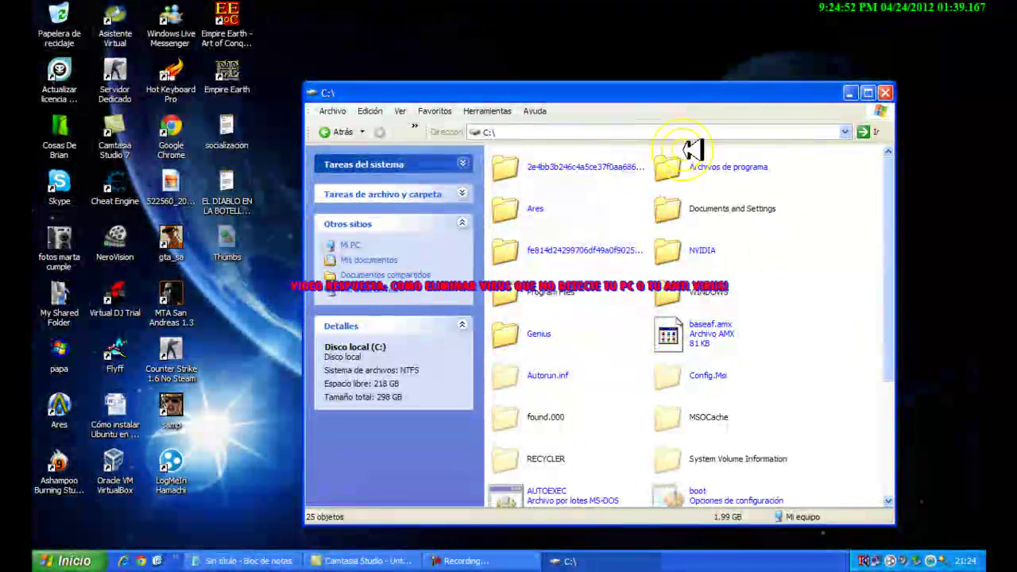
click(885, 93)
Step: Open the application data folder by running %appdata% from the Run dialog
click(71, 561)
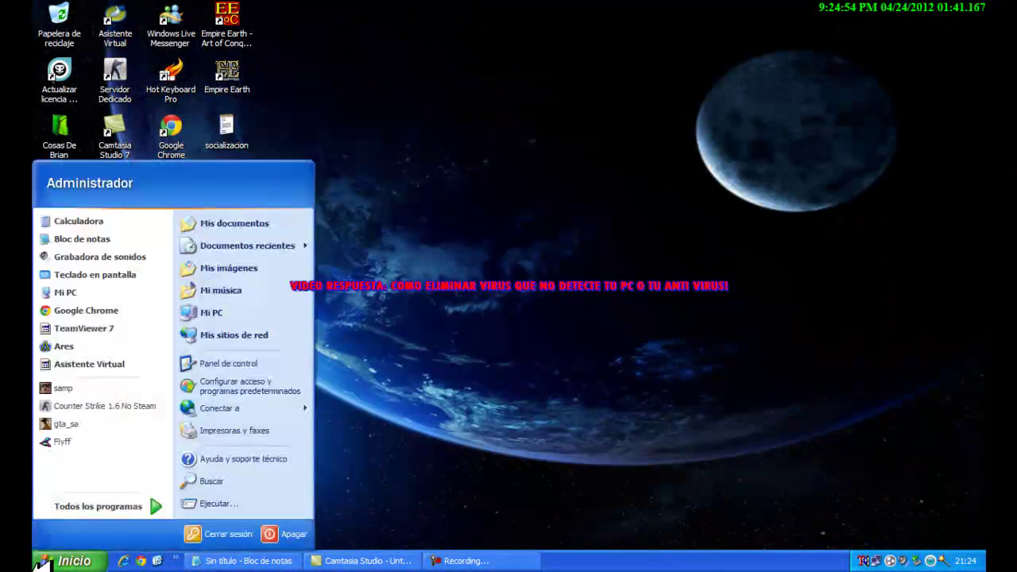
click(238, 505)
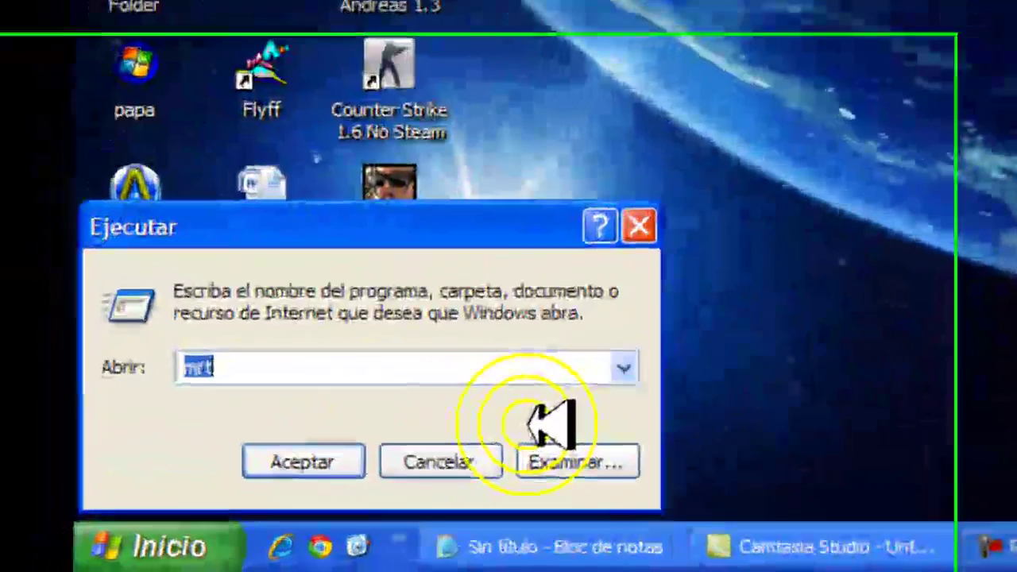
text(%appda)
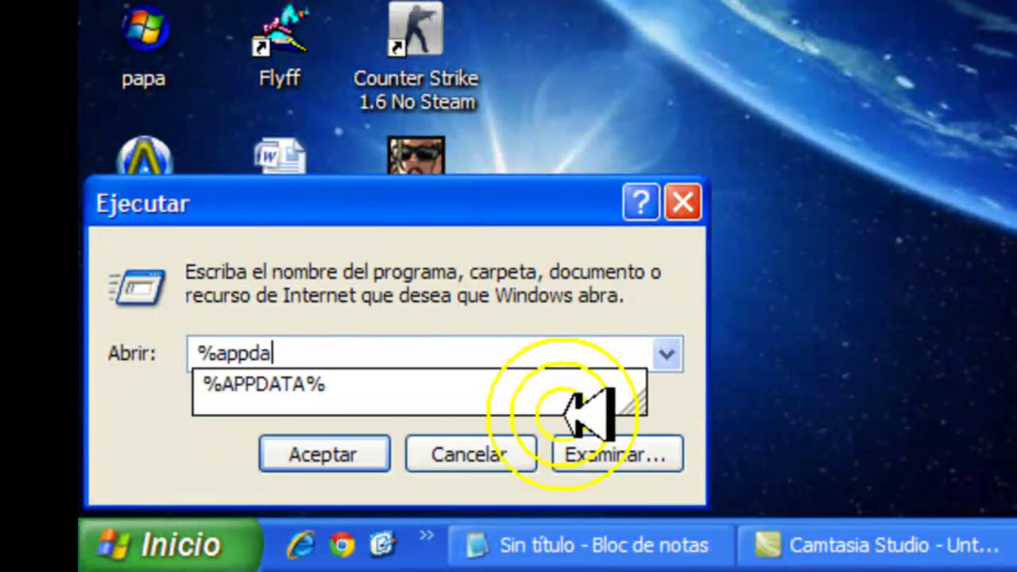
text(ta%)
key(Return)
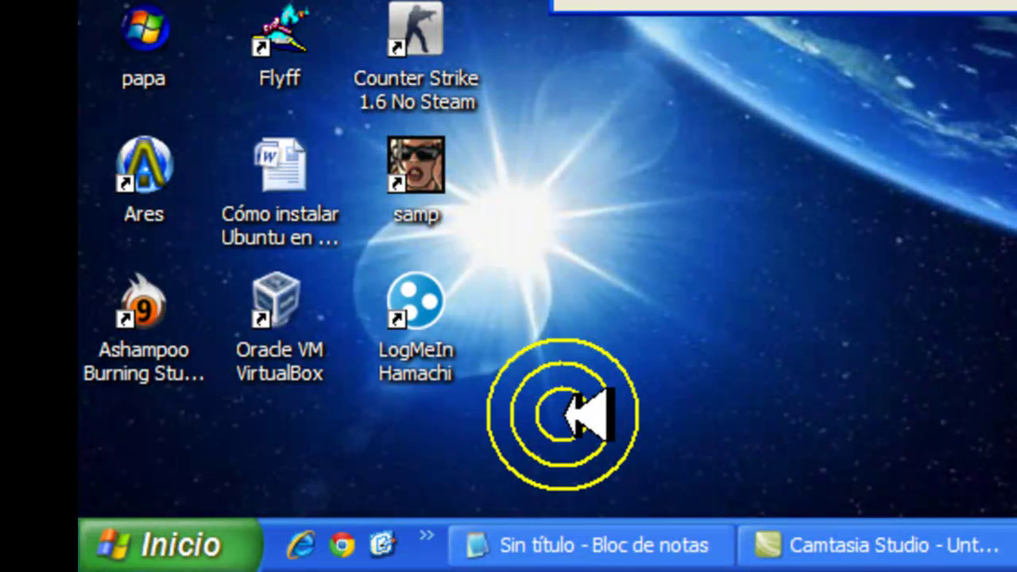
key(BackSpace)
text($)
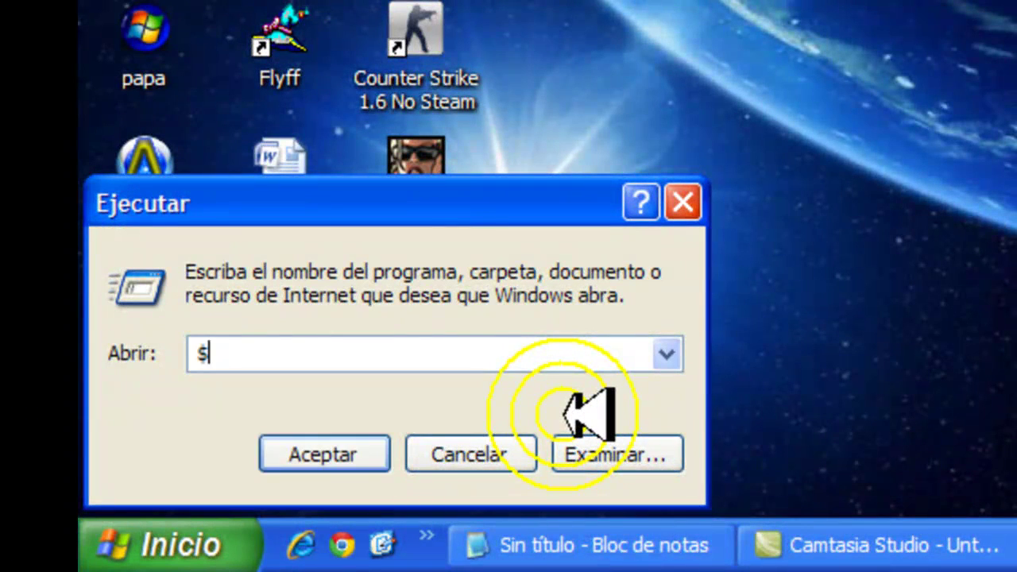
key(BackSpace)
text(%ap)
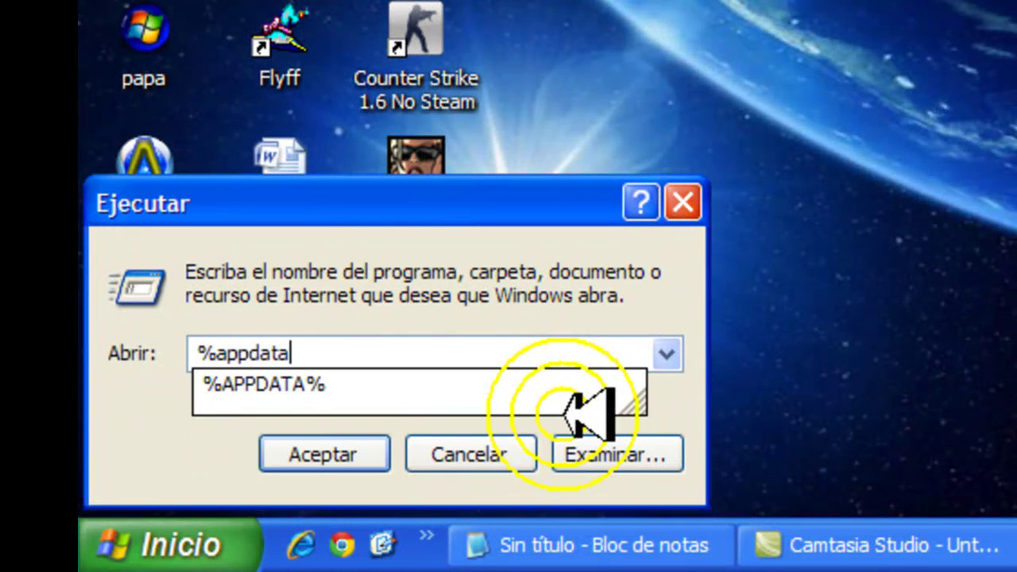
text(pdata)
text(%)
key(Return)
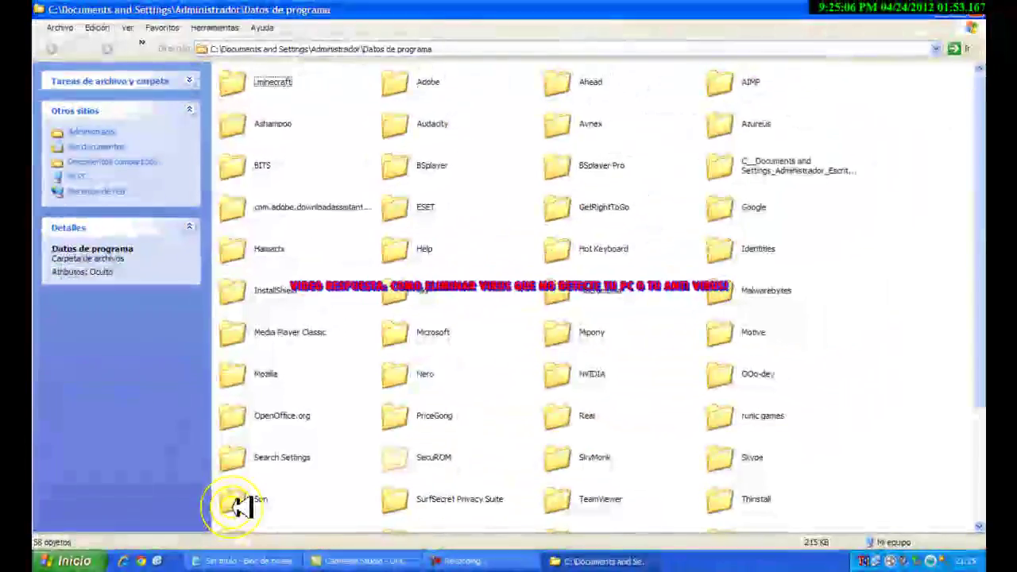
Step: Scan all items in the Datos de programa folder with ESET Smart Security, and stop the scan partway
drag(886, 82, 44, 558)
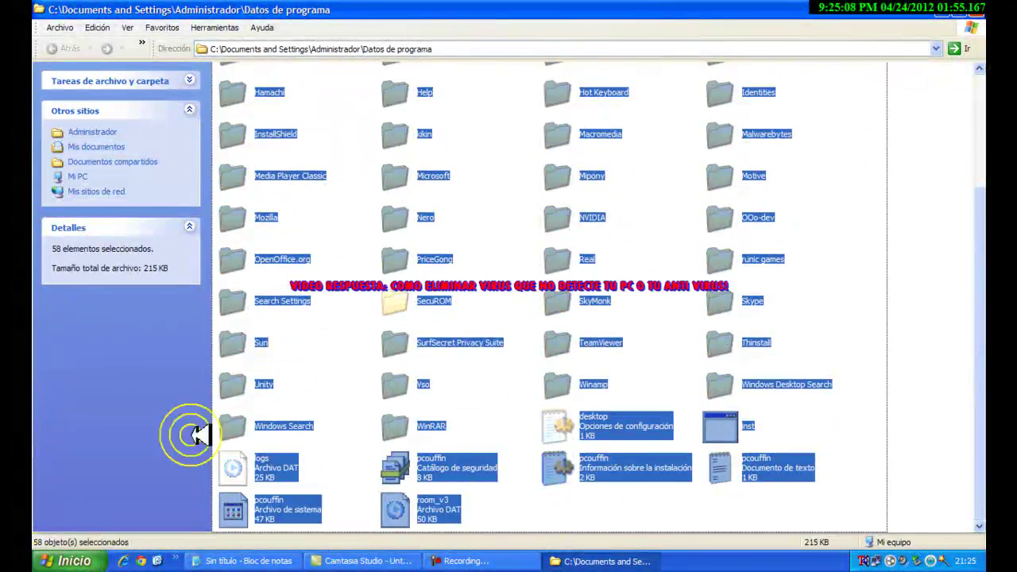
right_click(450, 307)
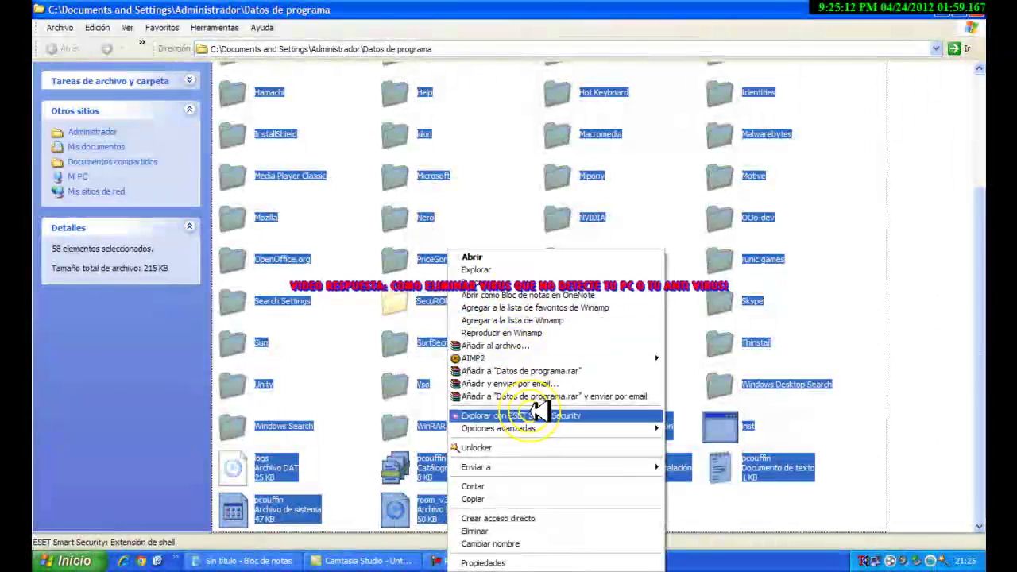
click(529, 415)
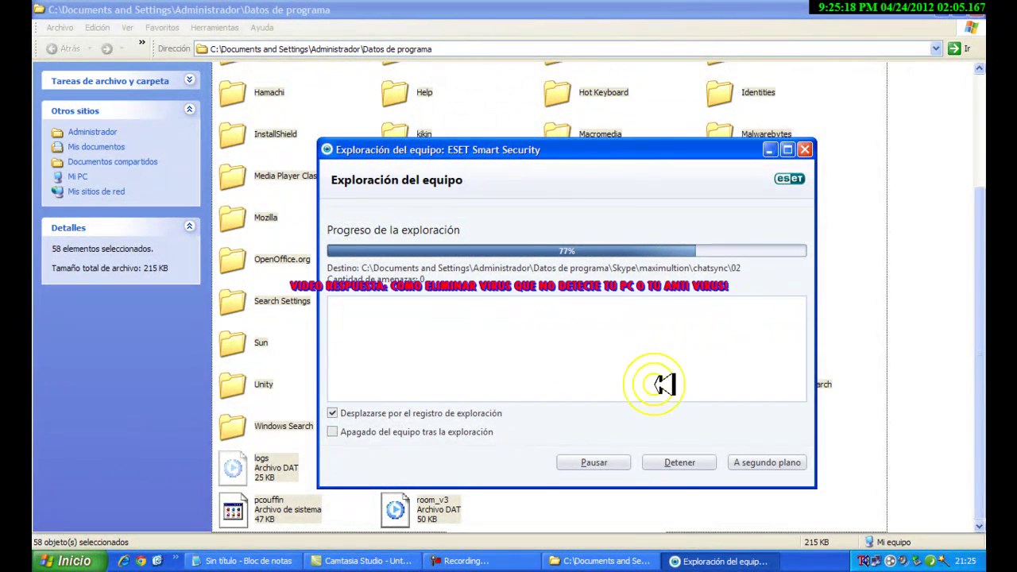
click(677, 462)
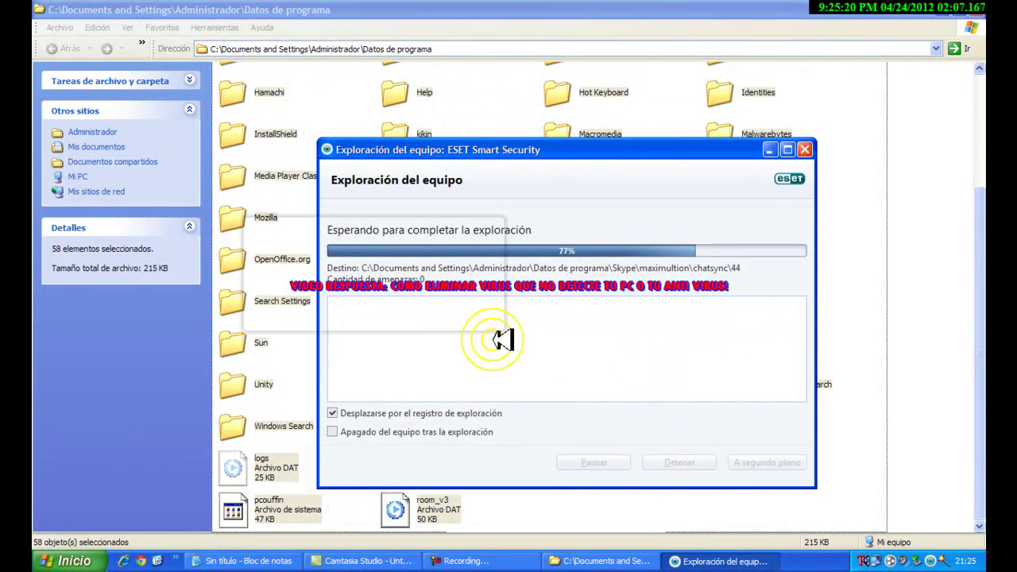
click(492, 229)
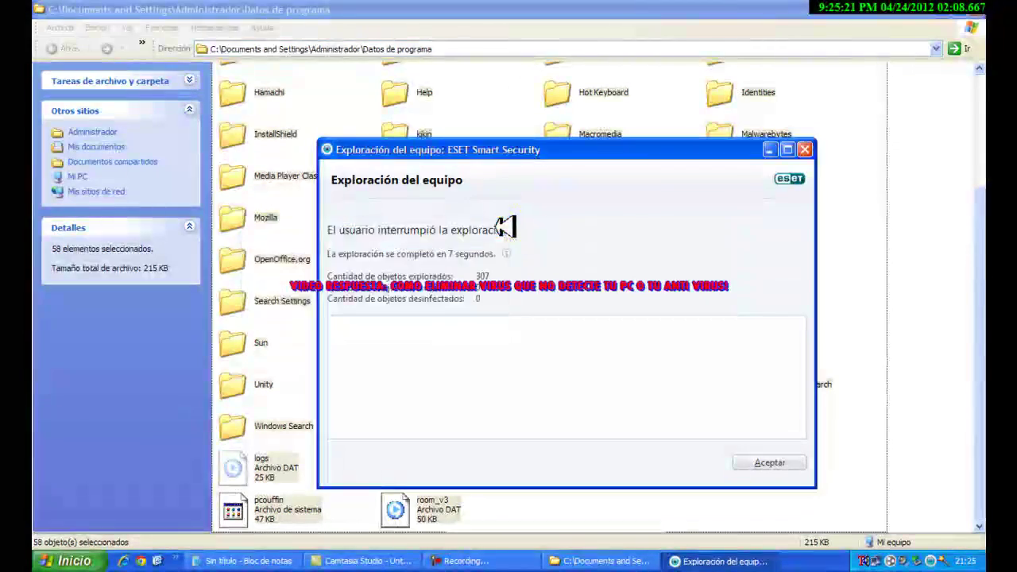
Step: Close the ESET scan results, delete the Malwarebytes folder from Datos de programa, and close the folder window
click(805, 149)
click(766, 135)
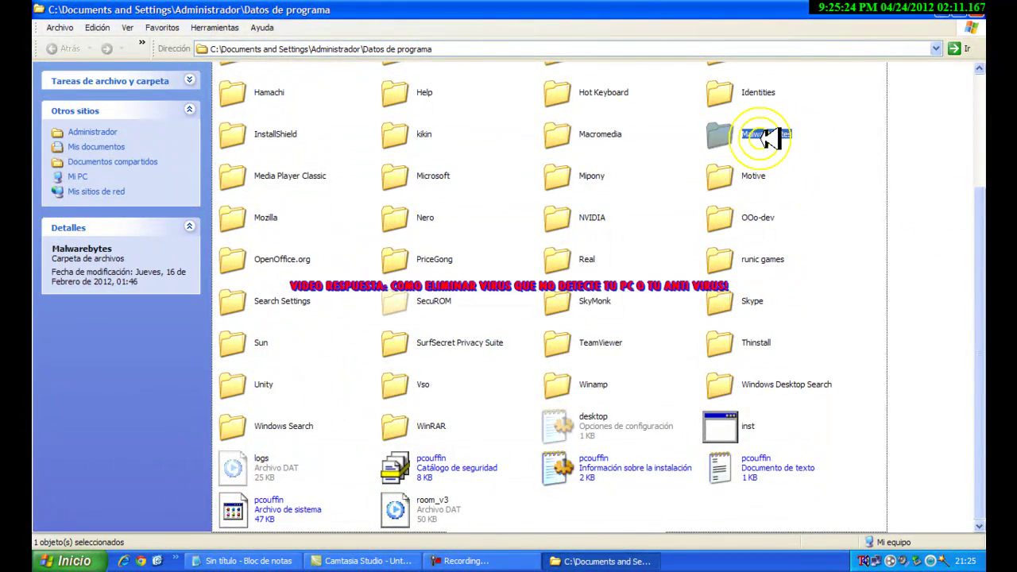
key(Delete)
key(Return)
click(976, 13)
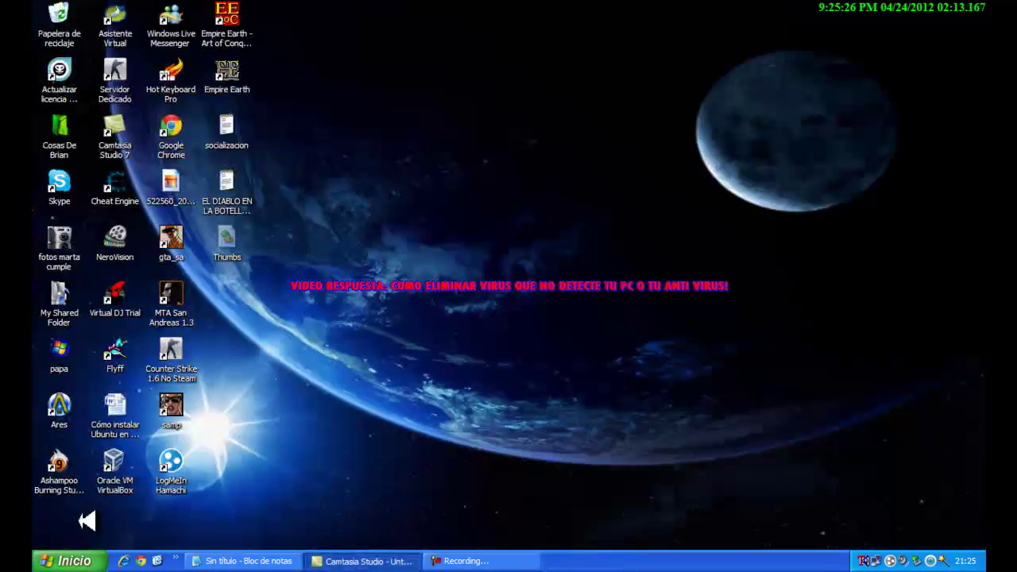
Step: Launch the Microsoft malicious software removal tool by running mrt from the Run dialog
click(74, 560)
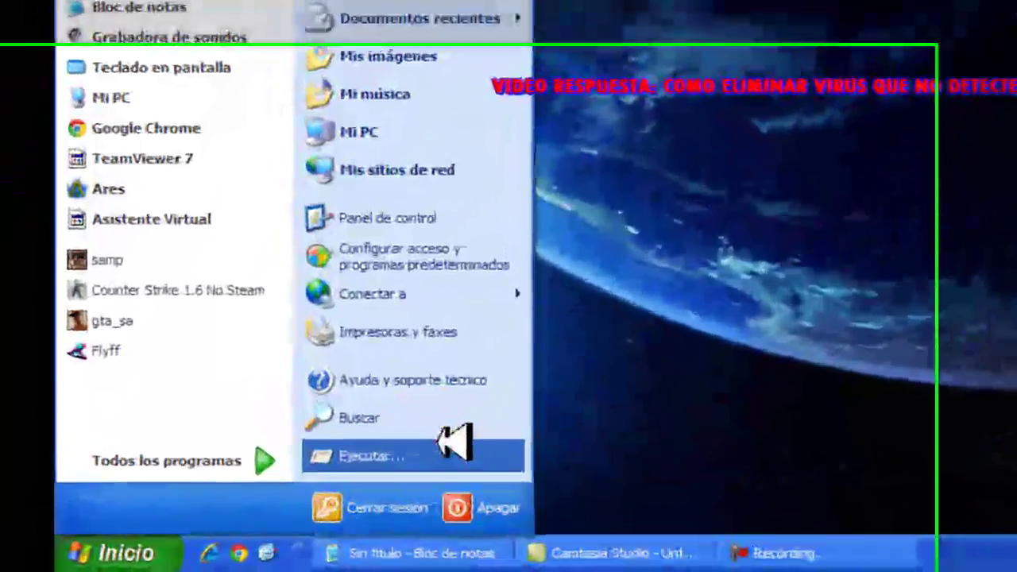
click(454, 443)
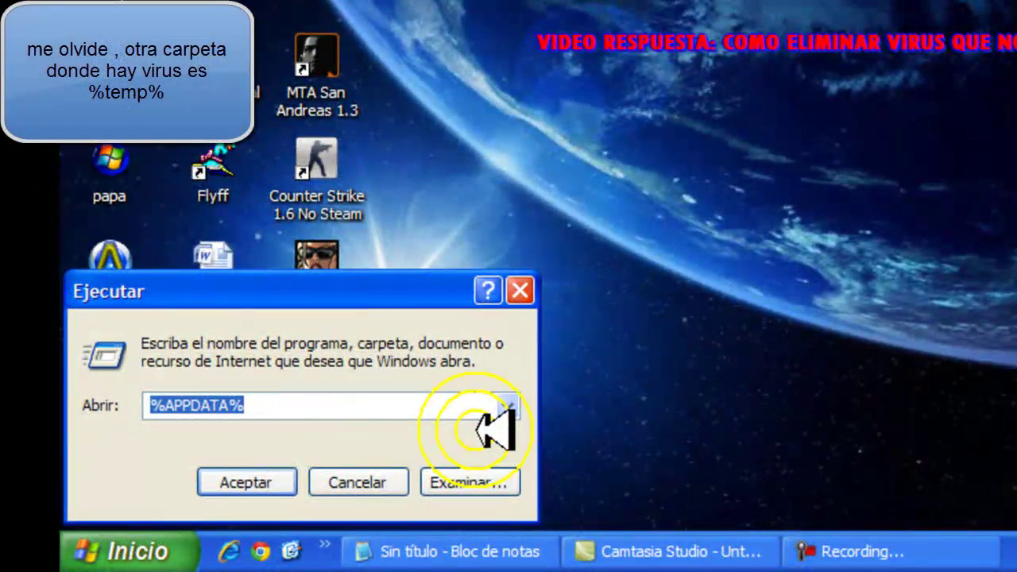
key(BackSpace)
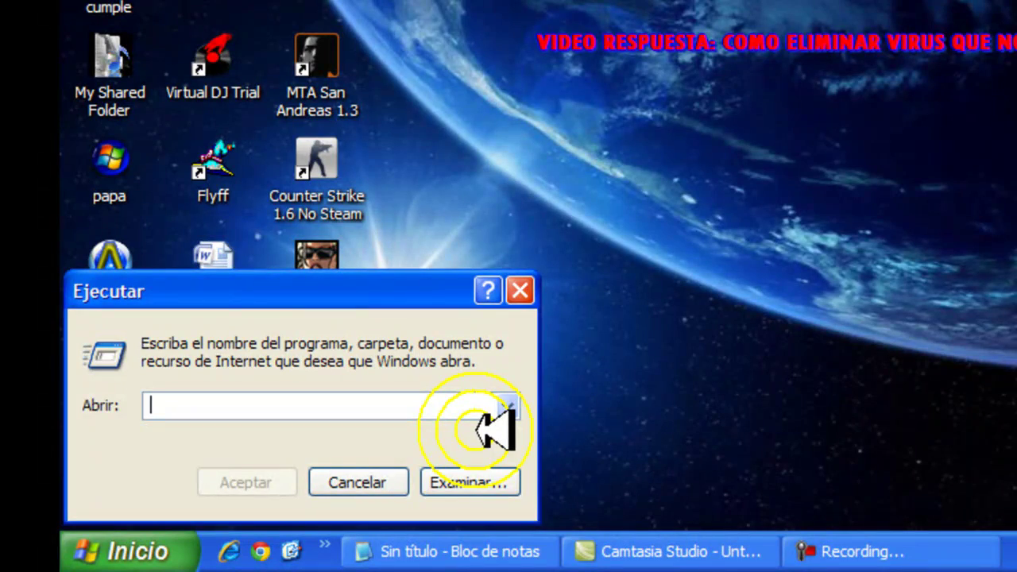
text(mrt)
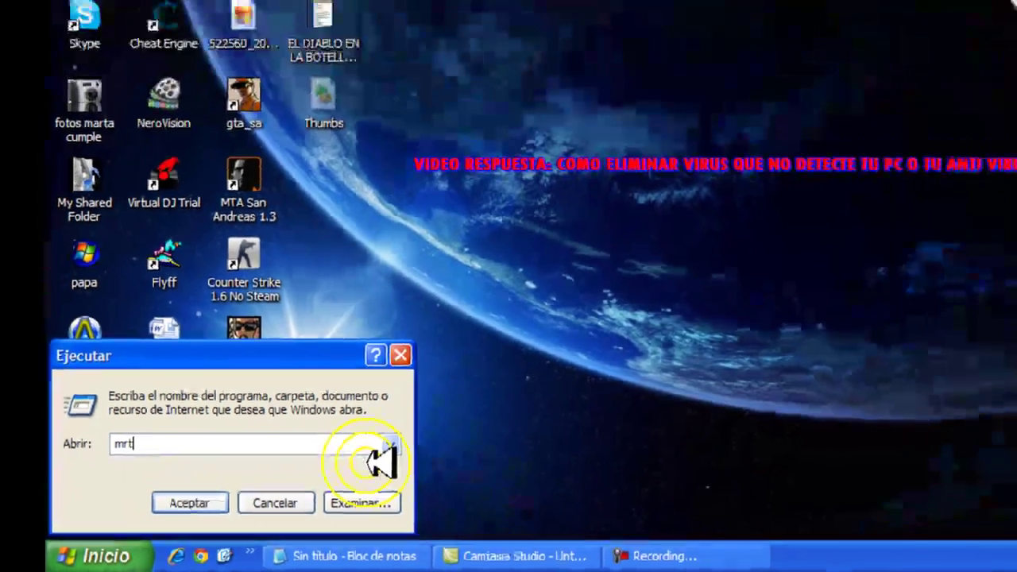
key(Return)
Step: Switch to Notepad to show the untitled note "2- ejecutar / mrt", and close it
click(242, 561)
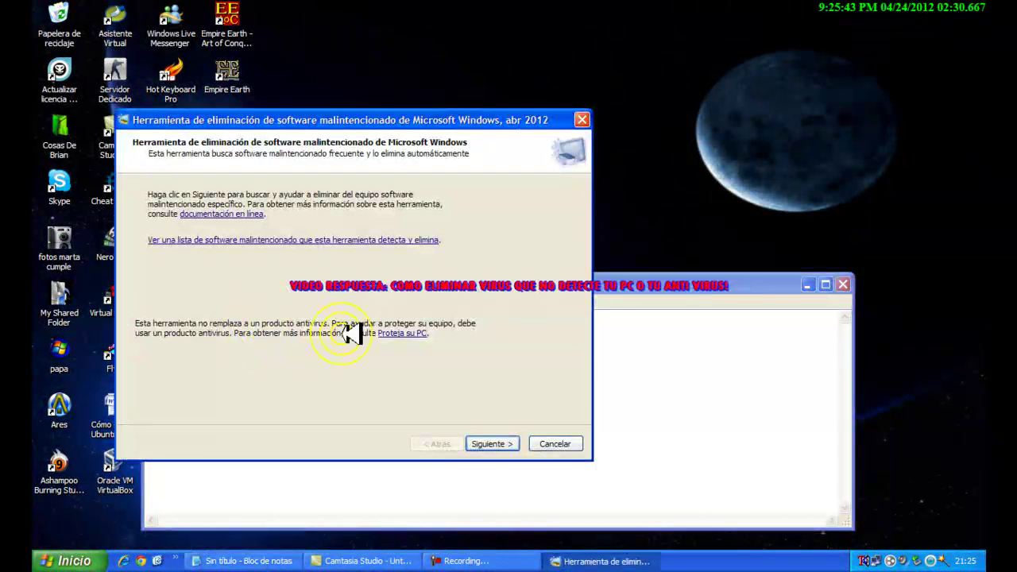
click(688, 382)
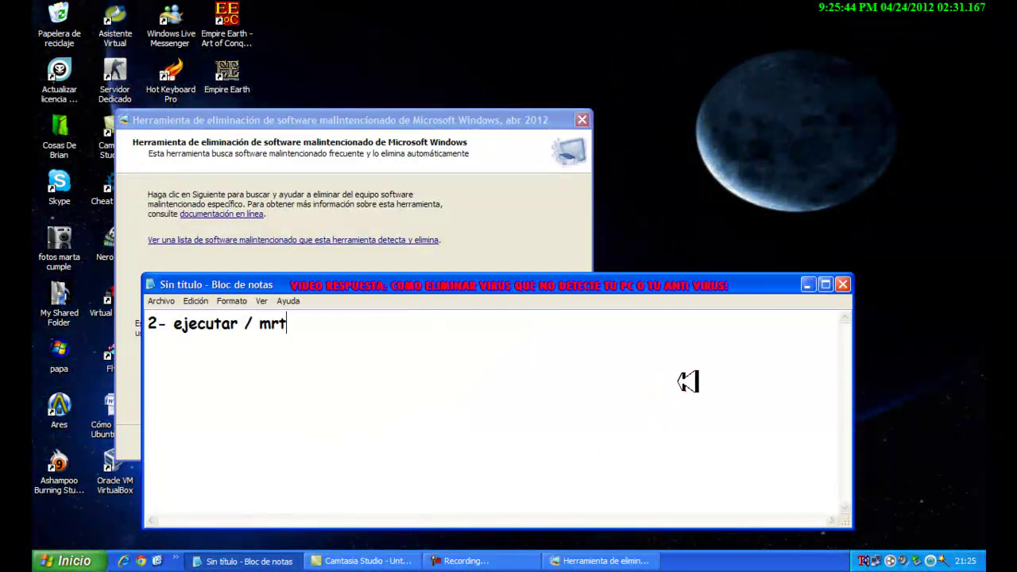
click(321, 334)
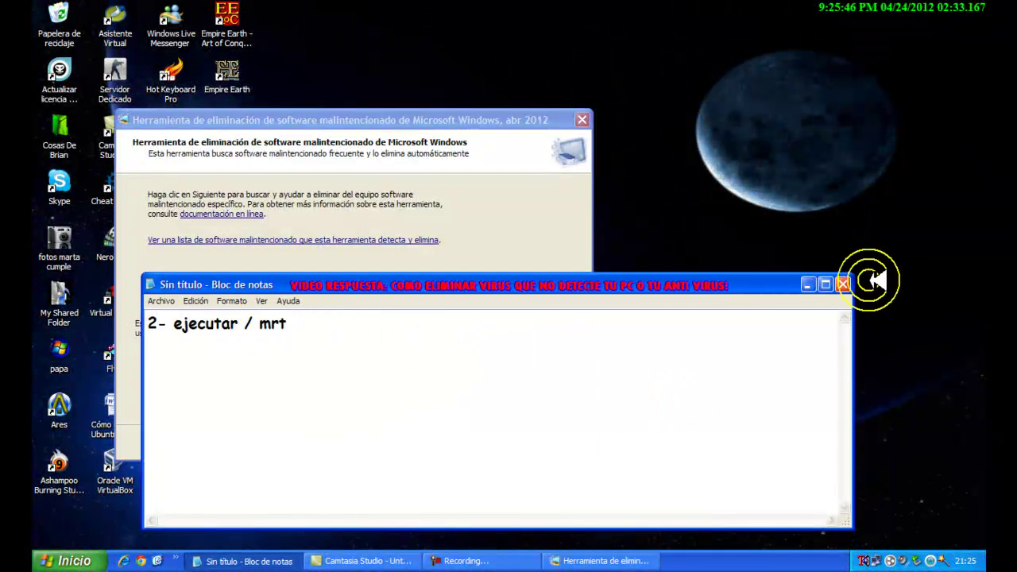
click(843, 283)
click(521, 327)
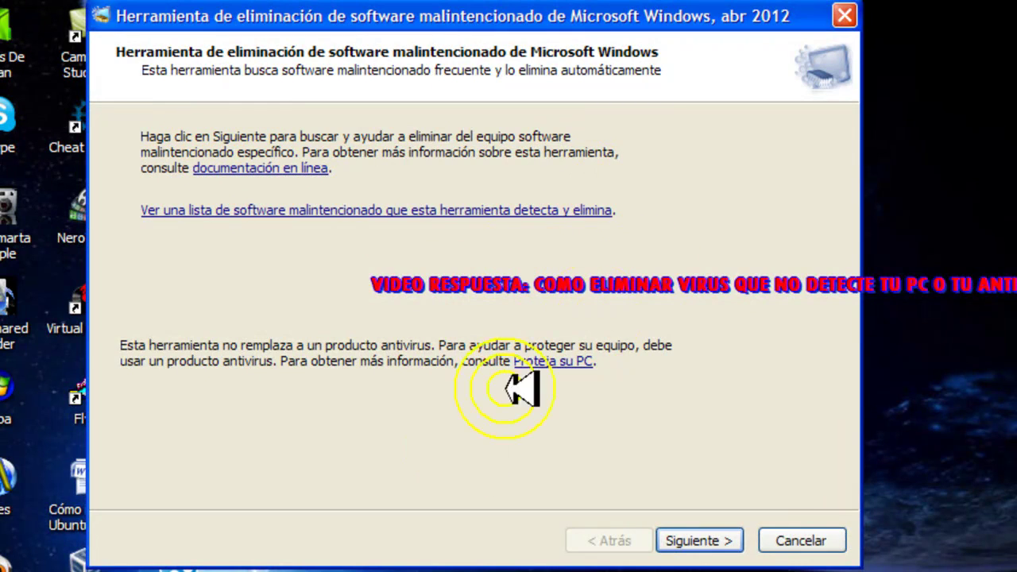
Step: Choose Análisis completo as the scan type in the removal tool and start the scan
click(692, 537)
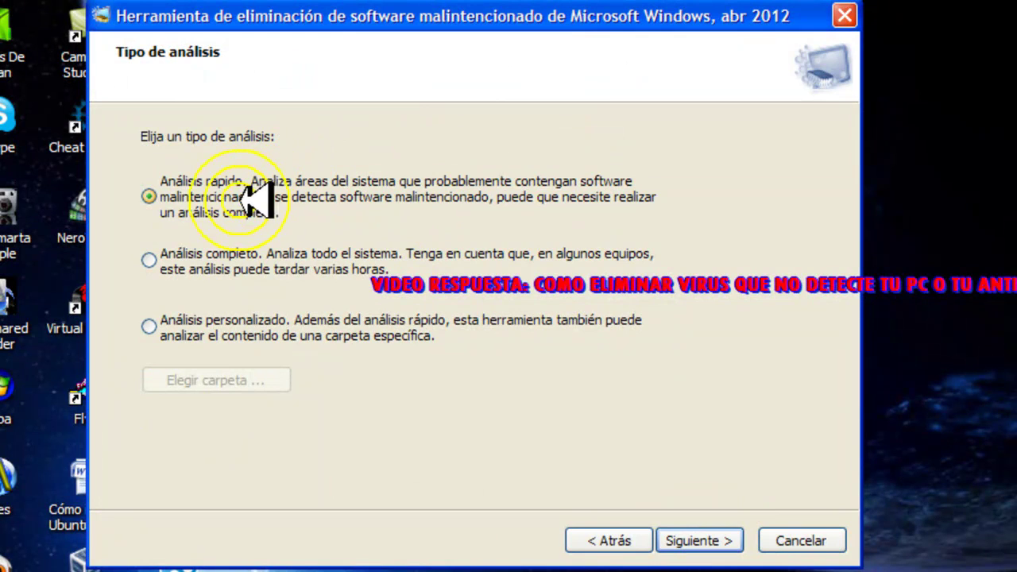
click(239, 254)
click(240, 320)
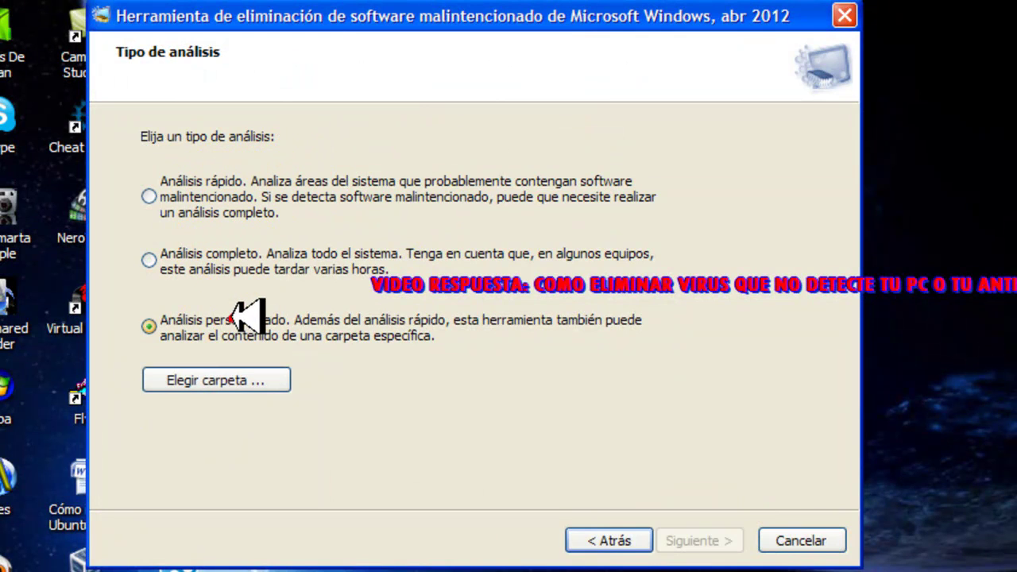
click(236, 251)
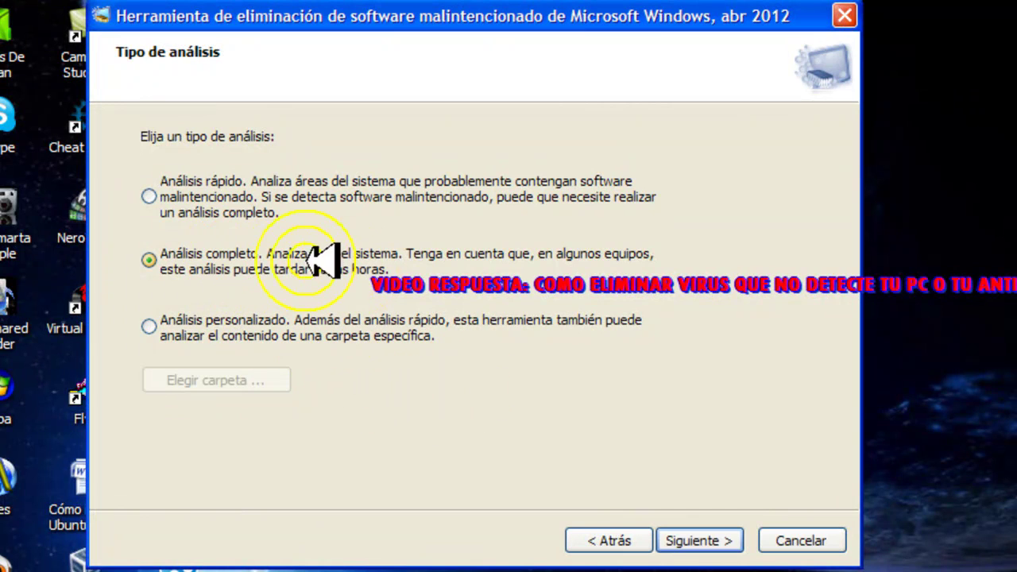
click(693, 532)
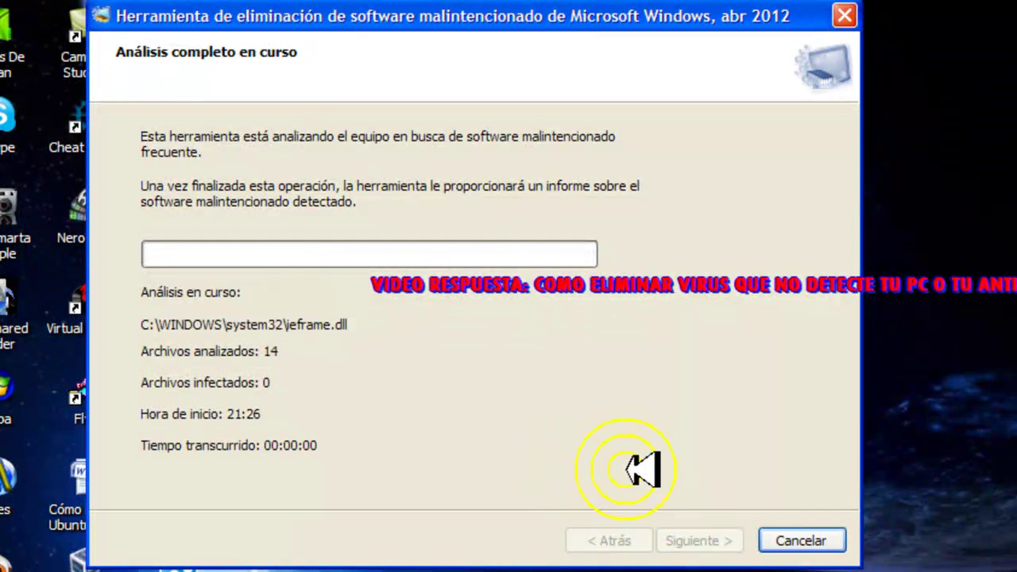
click(466, 464)
click(285, 321)
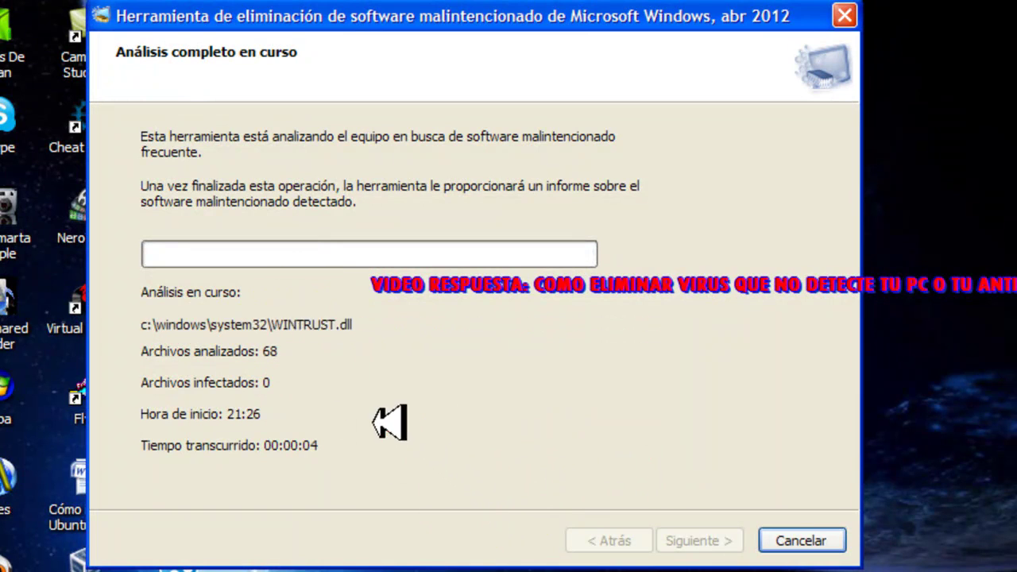
click(436, 470)
click(390, 429)
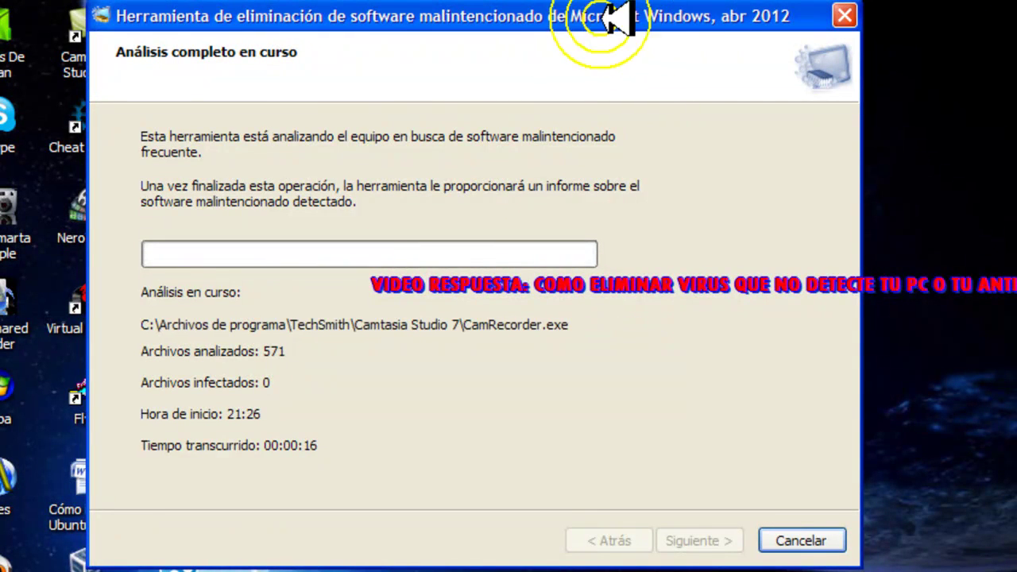
click(480, 499)
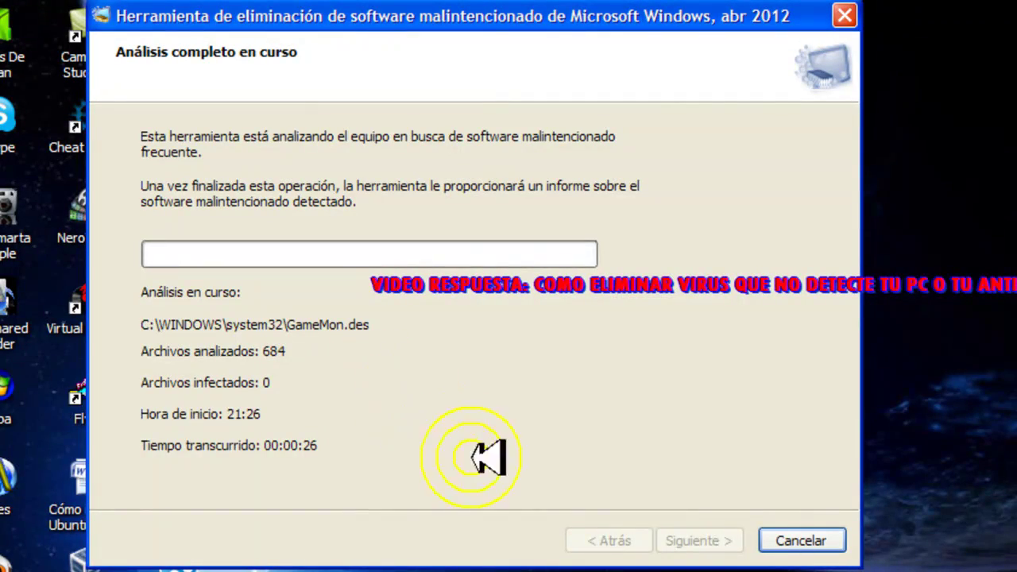
Step: Move the removal tool window to the middle of the desktop, clear of the desktop icons
drag(477, 14, 586, 130)
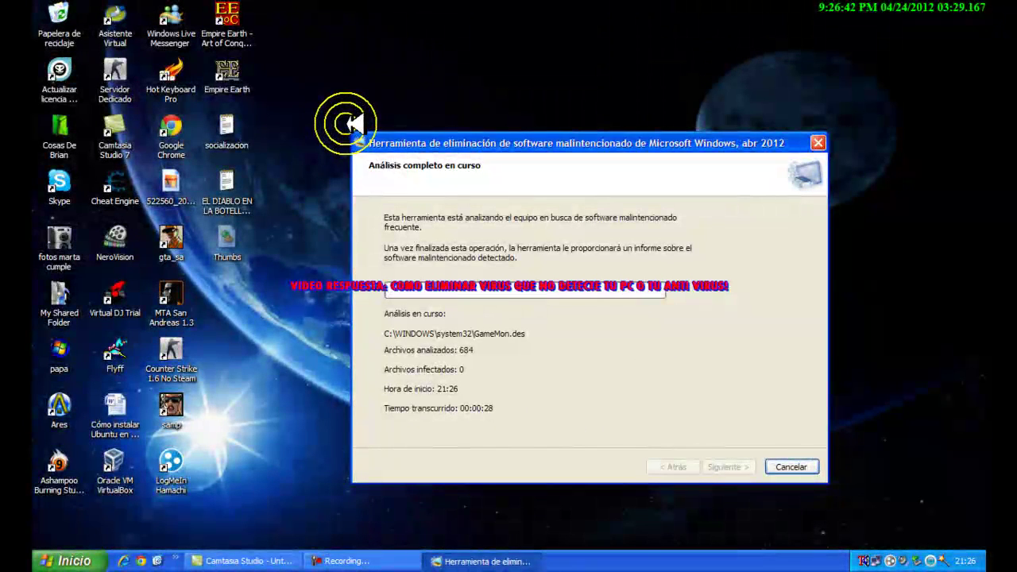
click(354, 123)
drag(815, 491, 831, 487)
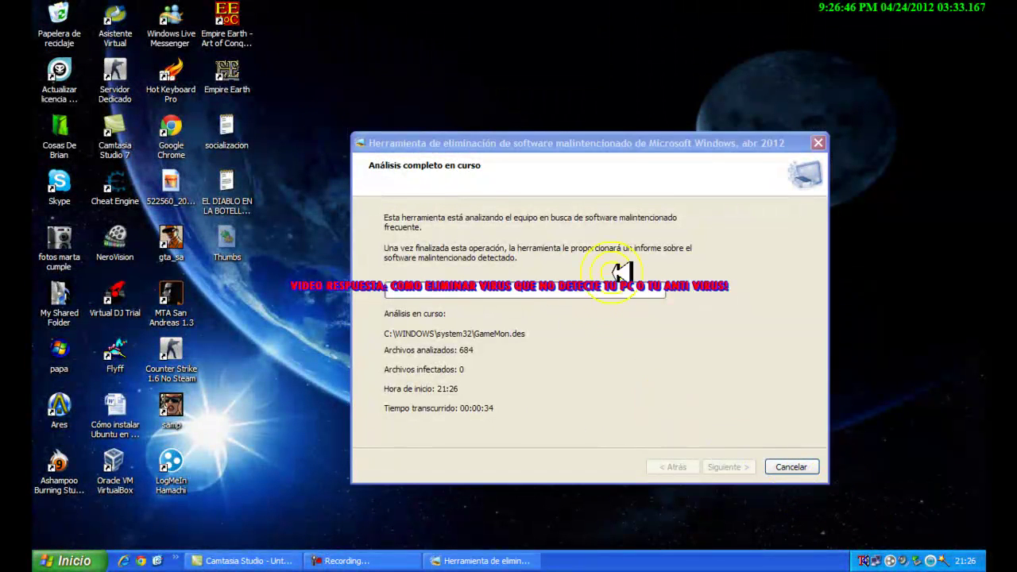
Step: Open ESET Smart Security's custom computer scan, mark all of Mi PC as the scan target, and cancel the scan setup
double_click(934, 558)
click(236, 262)
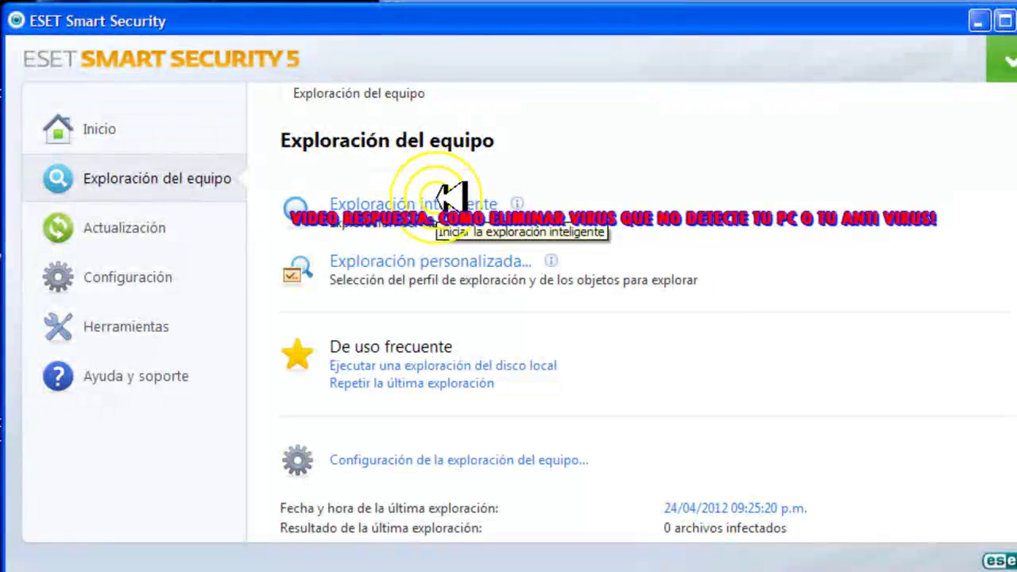
click(966, 312)
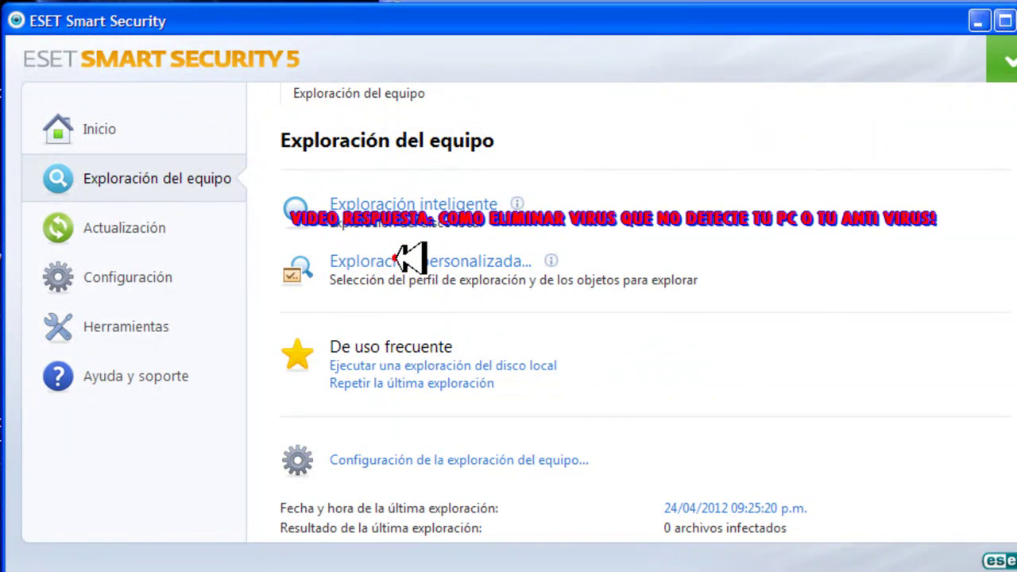
click(409, 259)
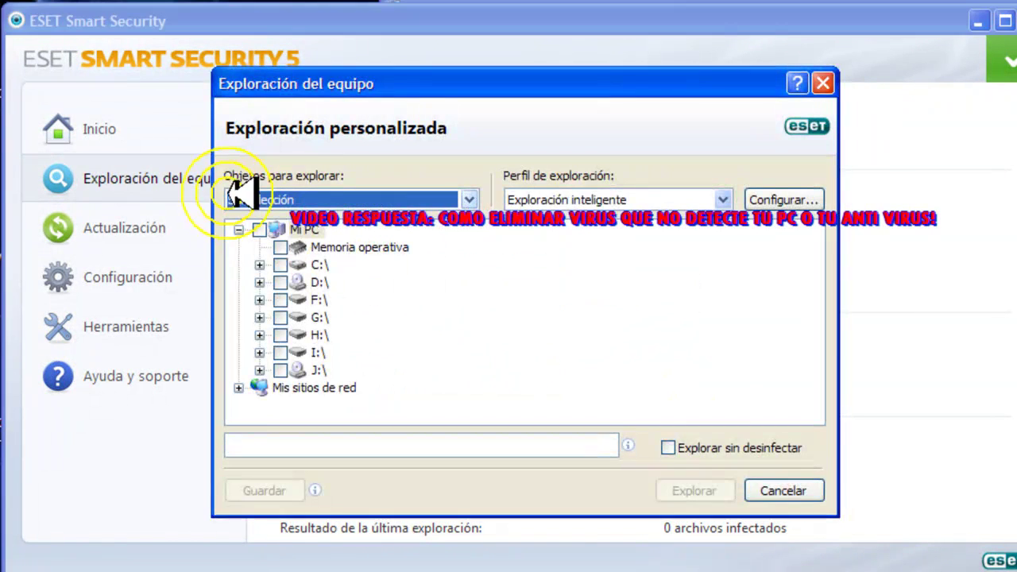
click(259, 229)
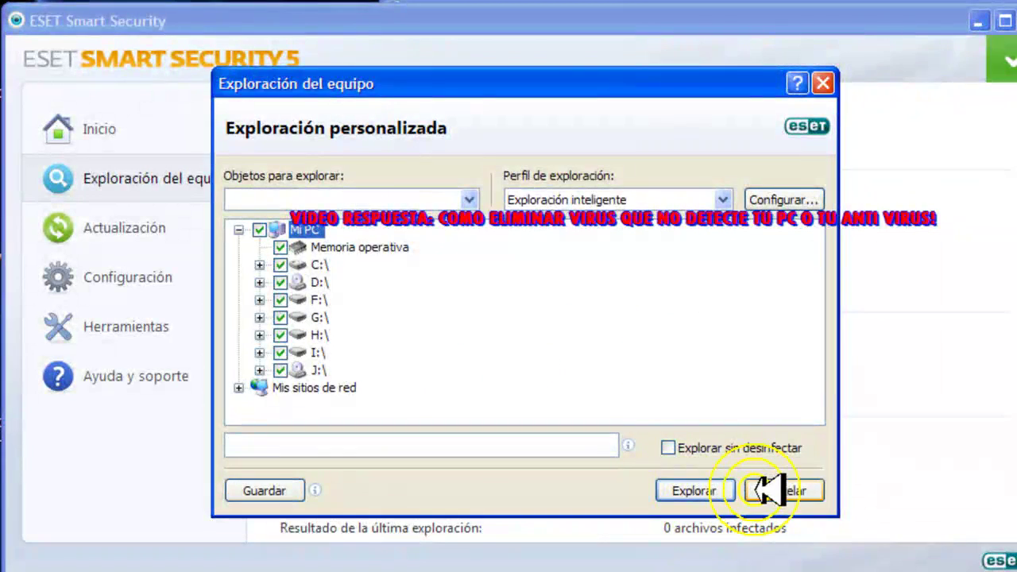
click(767, 488)
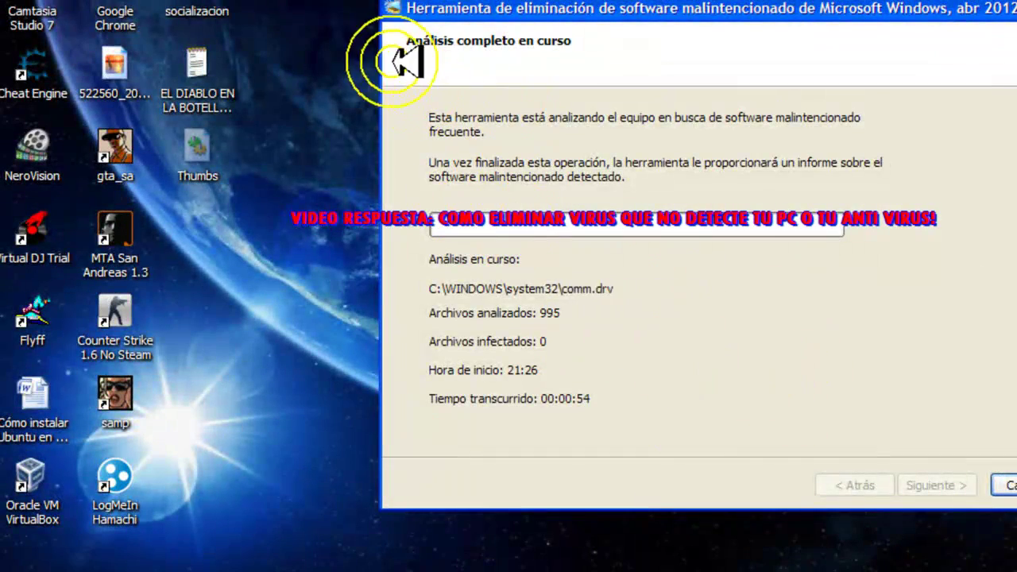
Step: Open Mi PC and display the Ver settings of its Opciones de carpeta dialog
click(74, 395)
click(11, 568)
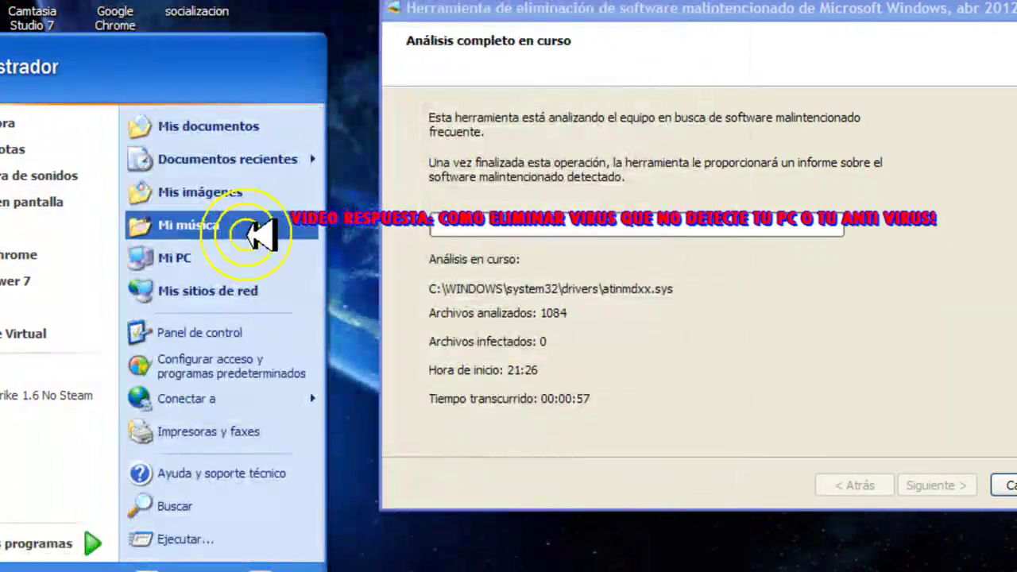
click(245, 251)
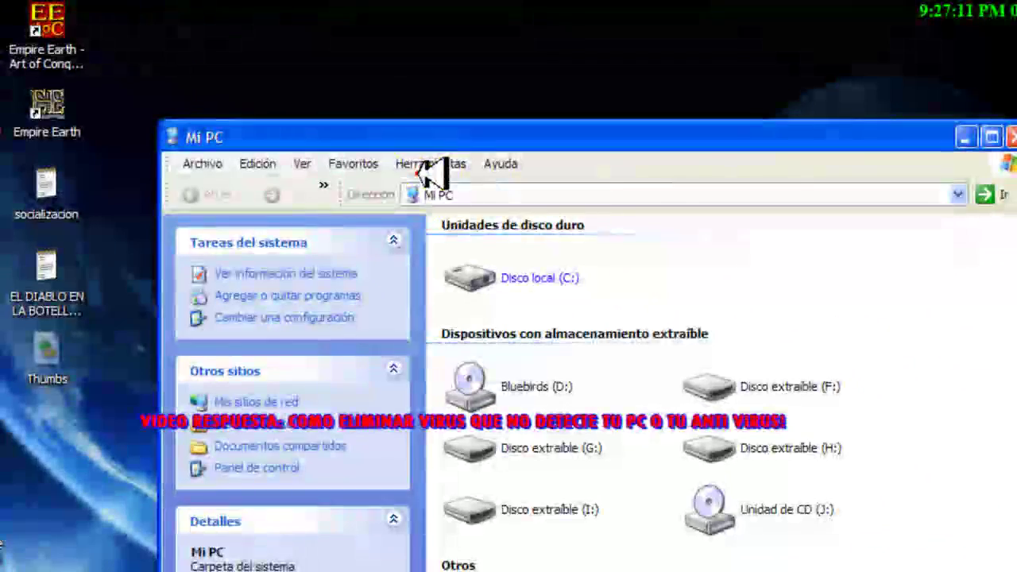
click(433, 165)
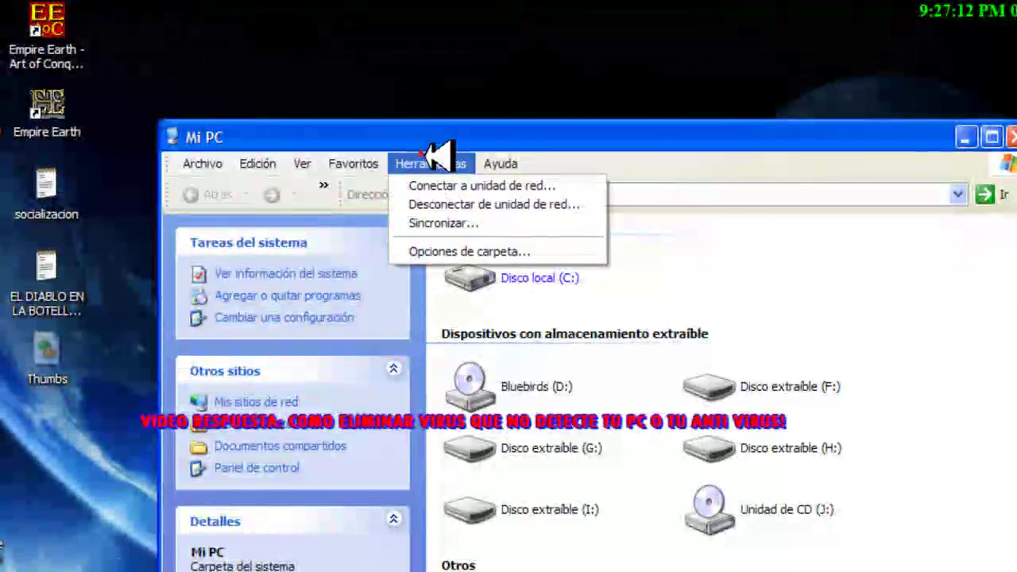
click(465, 249)
click(269, 191)
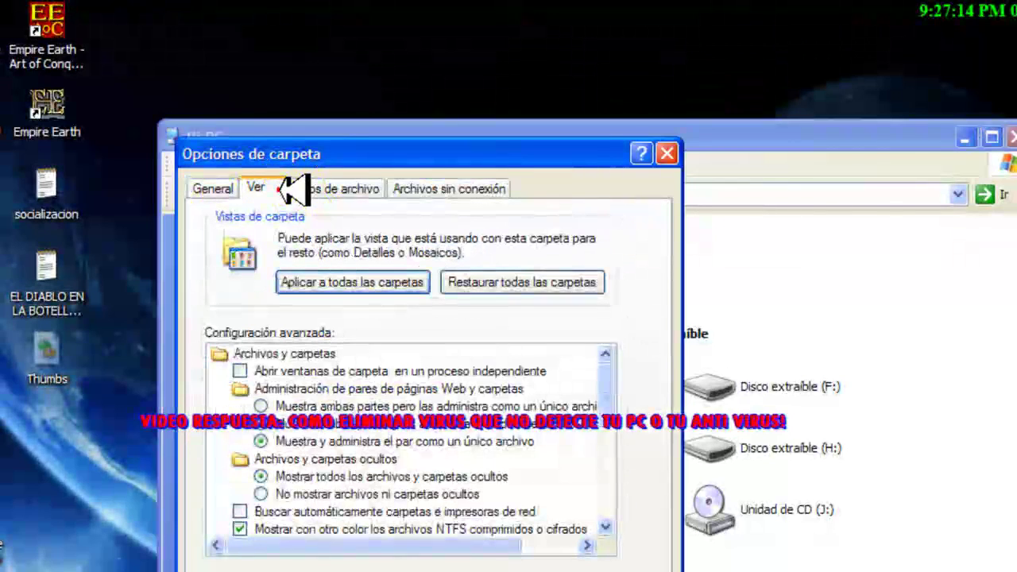
Step: Select No mostrar archivos ni carpetas ocultos, enable Ocultar archivos protegidos del sistema operativo, and apply the folder options
click(367, 493)
scroll(402, 489, down, 3)
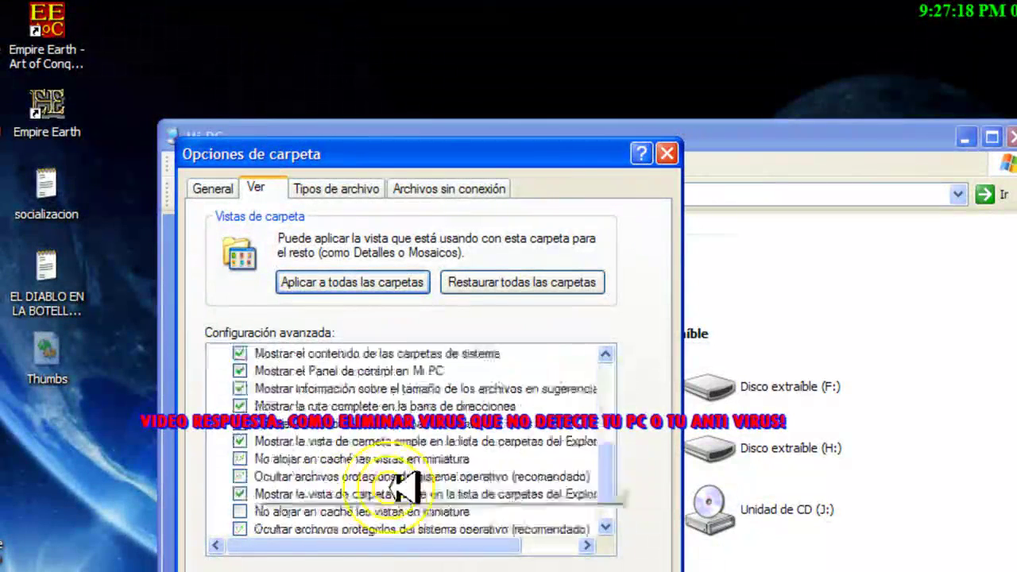
scroll(390, 486, down, 1)
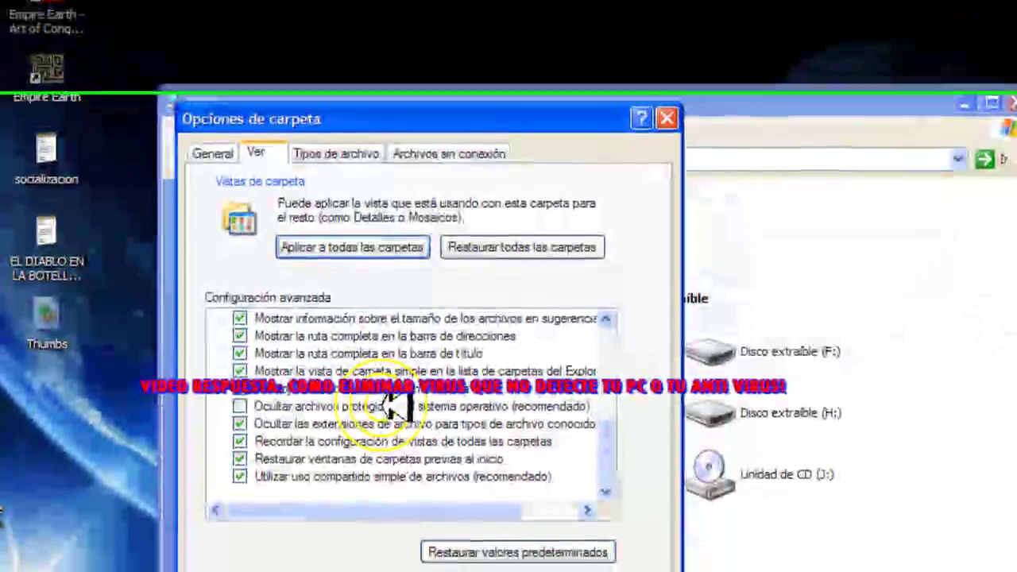
click(390, 441)
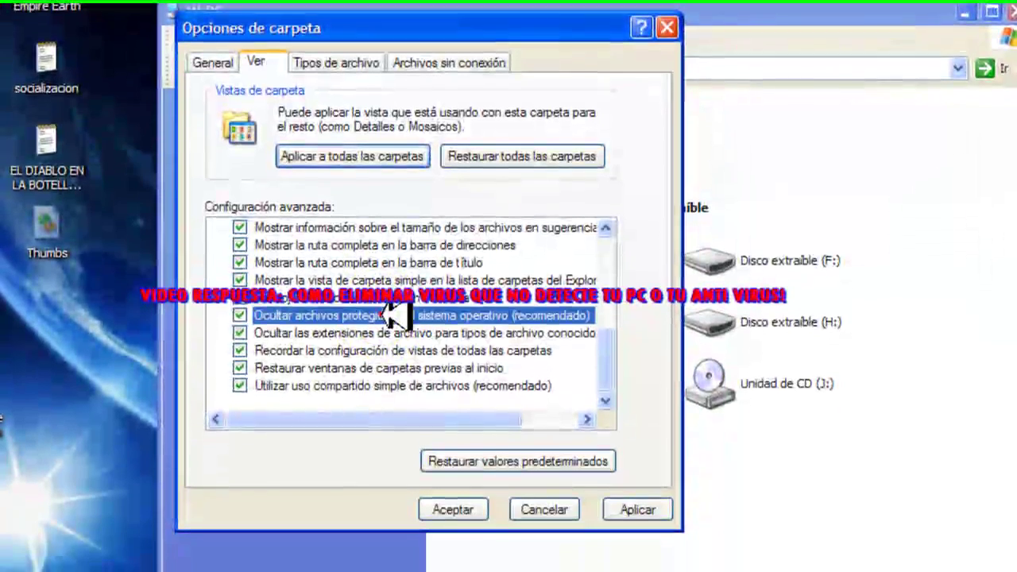
click(659, 502)
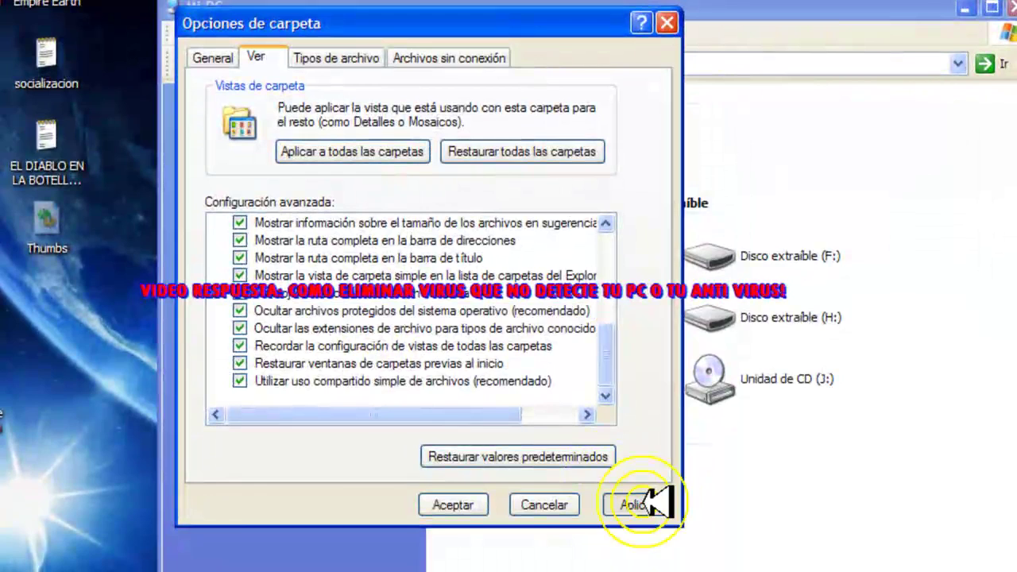
click(453, 504)
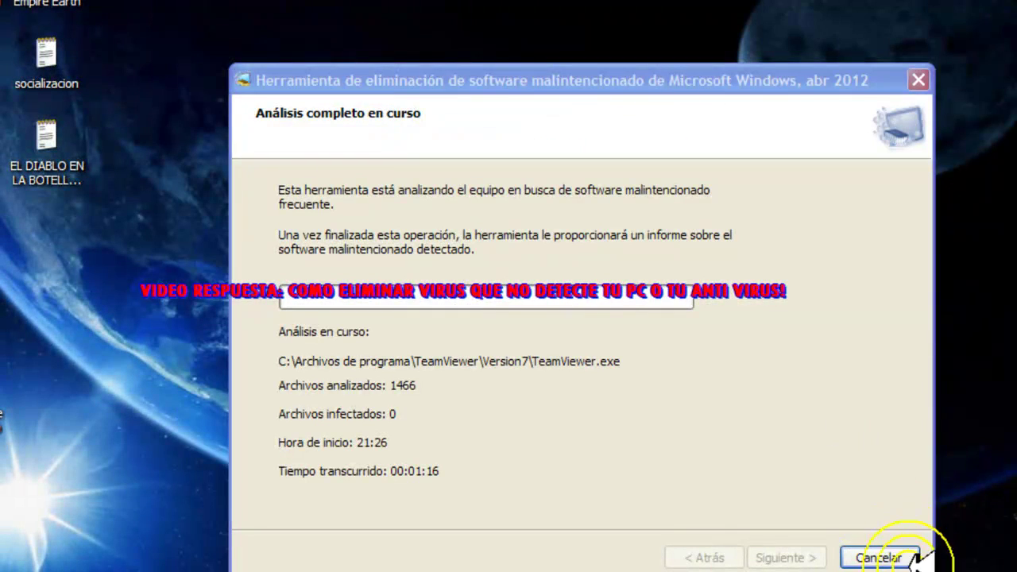
Step: Cancel the removal tool's running full scan and confirm the cancellation
click(878, 558)
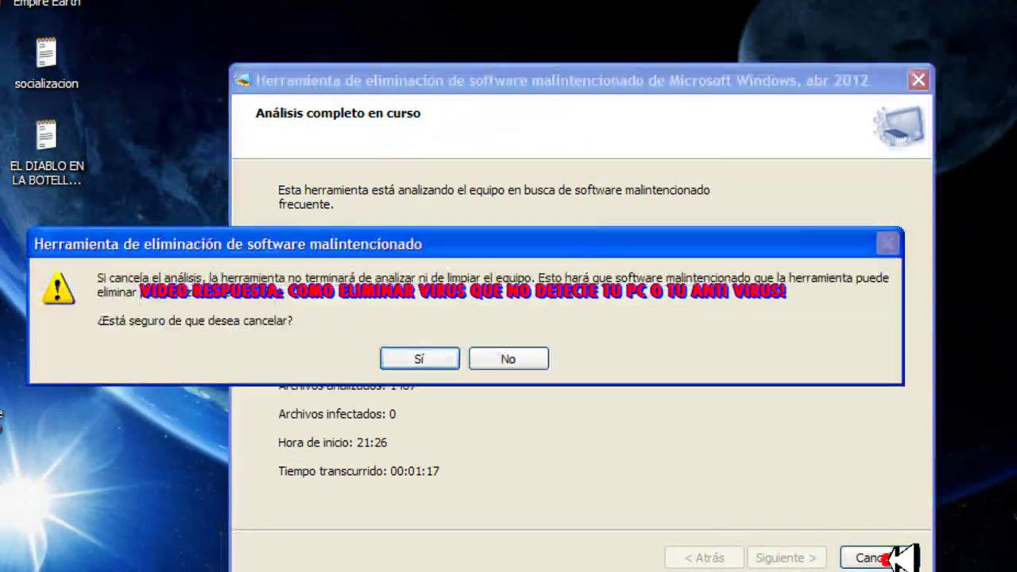
click(402, 359)
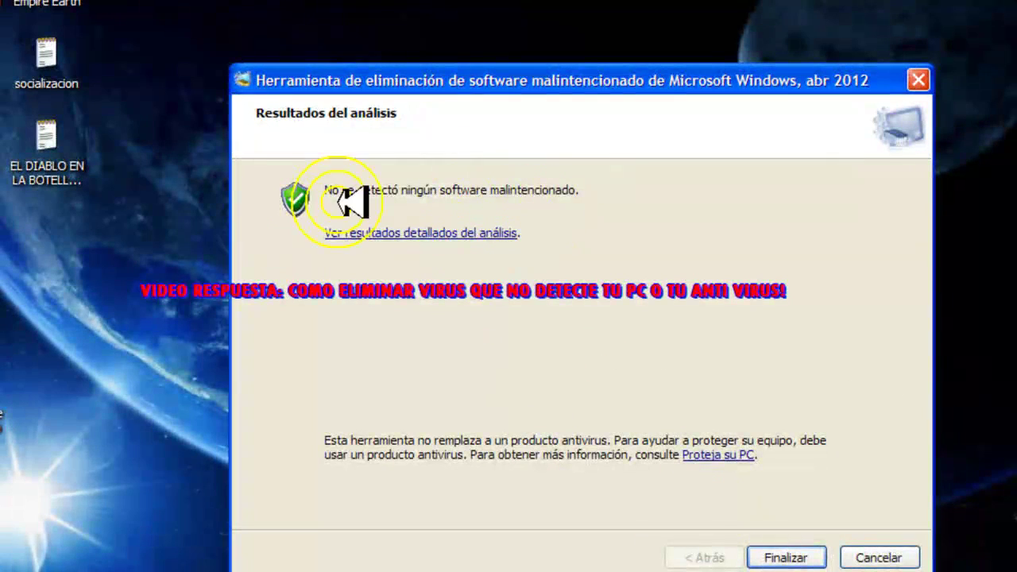
Step: Review the scan results of the malicious software removal tool and finish the wizard
click(320, 186)
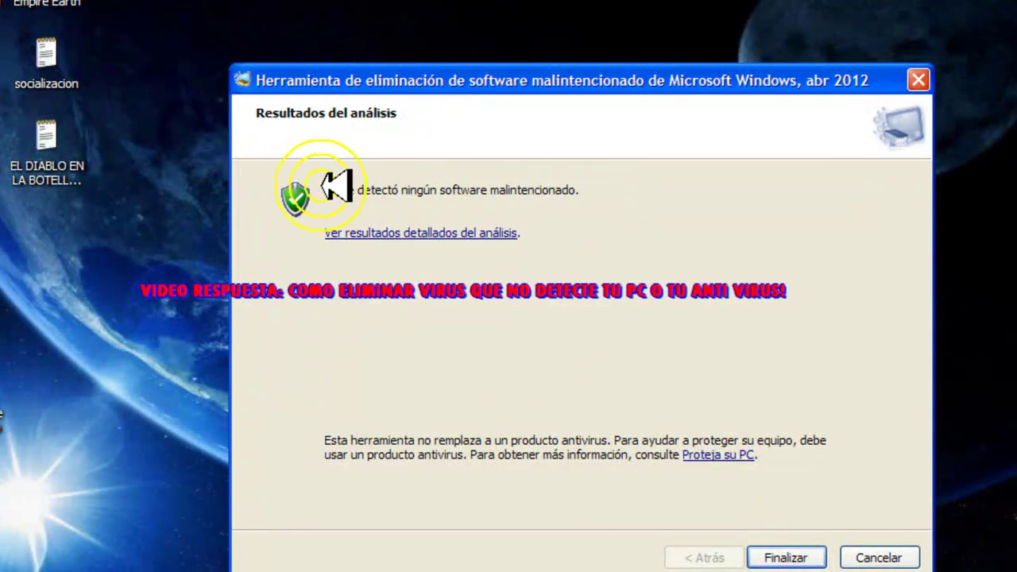
click(507, 196)
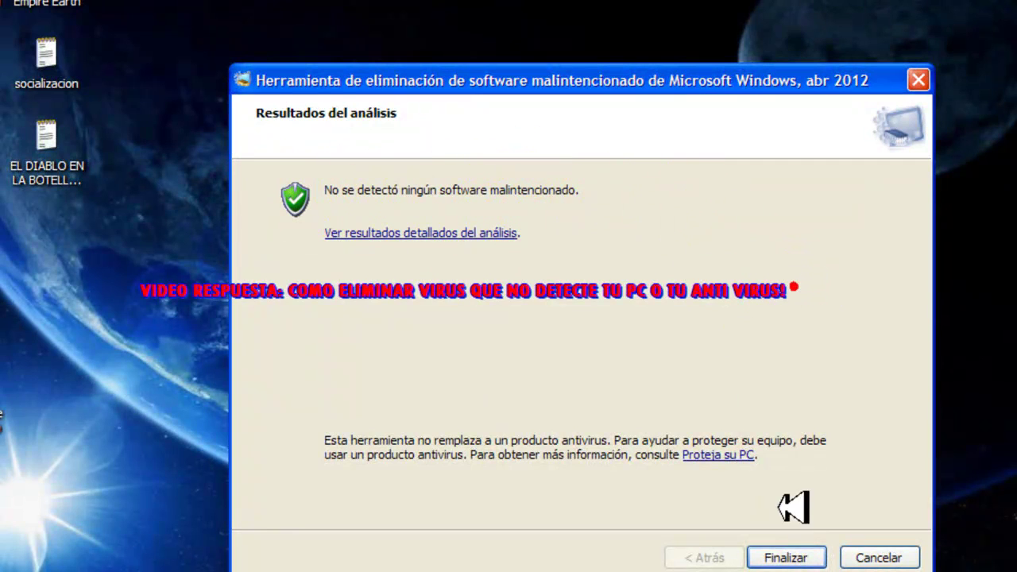
click(733, 339)
click(675, 305)
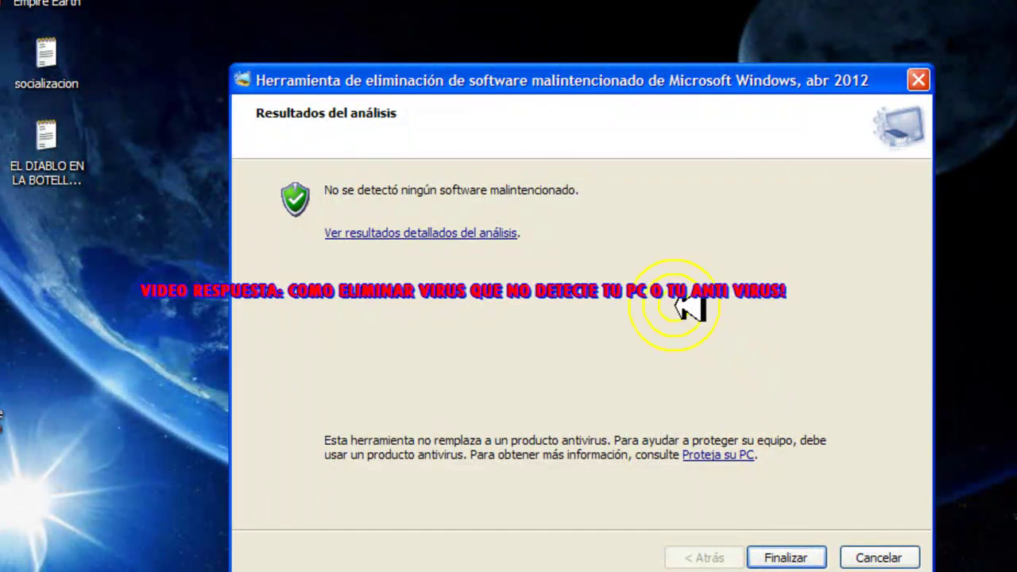
click(758, 552)
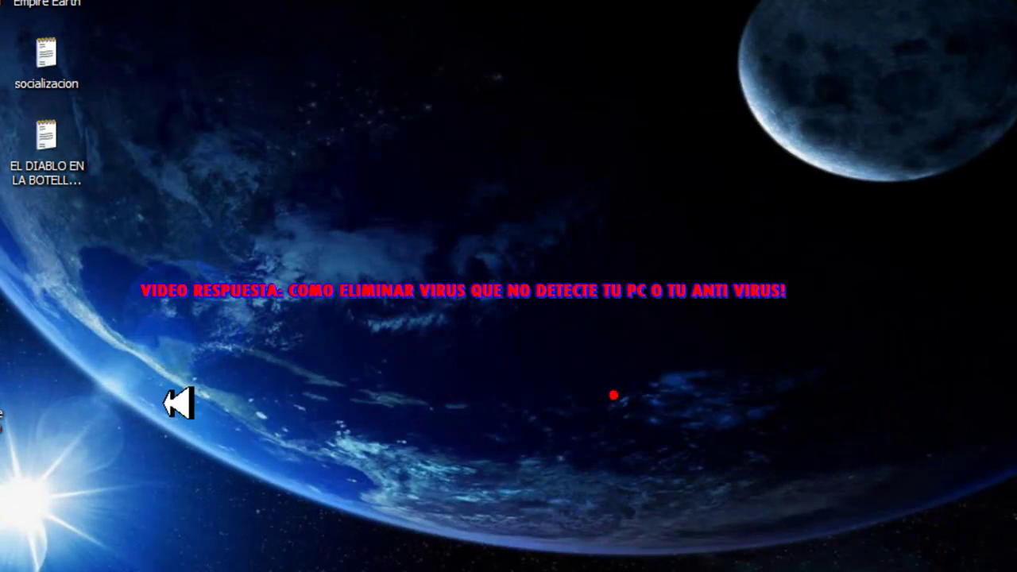
Step: Open the Papelera de reciclaje, permanently delete the Malwarebytes folder, and close the window
drag(352, 443, 420, 106)
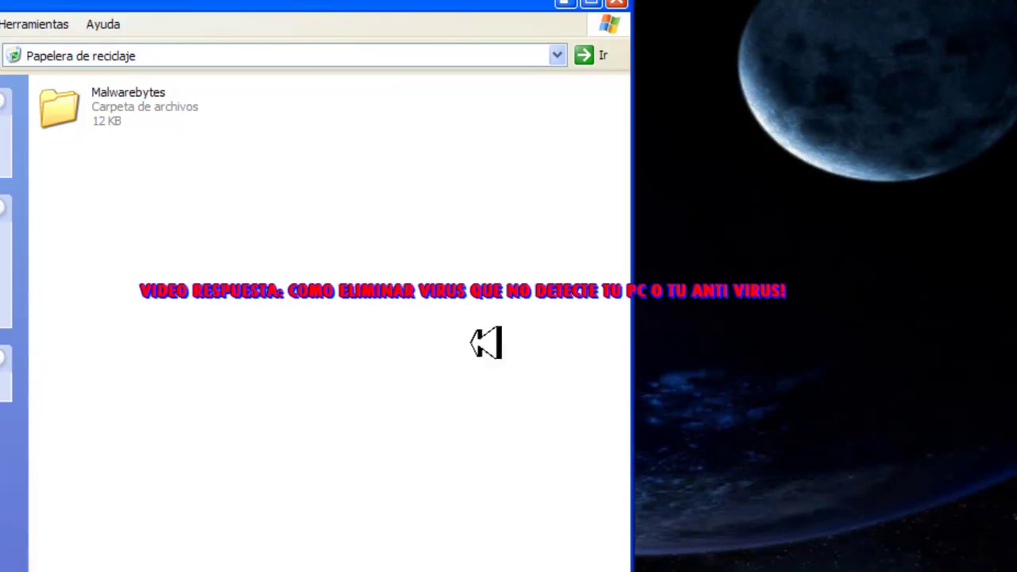
click(159, 130)
key(Delete)
key(Return)
click(616, 16)
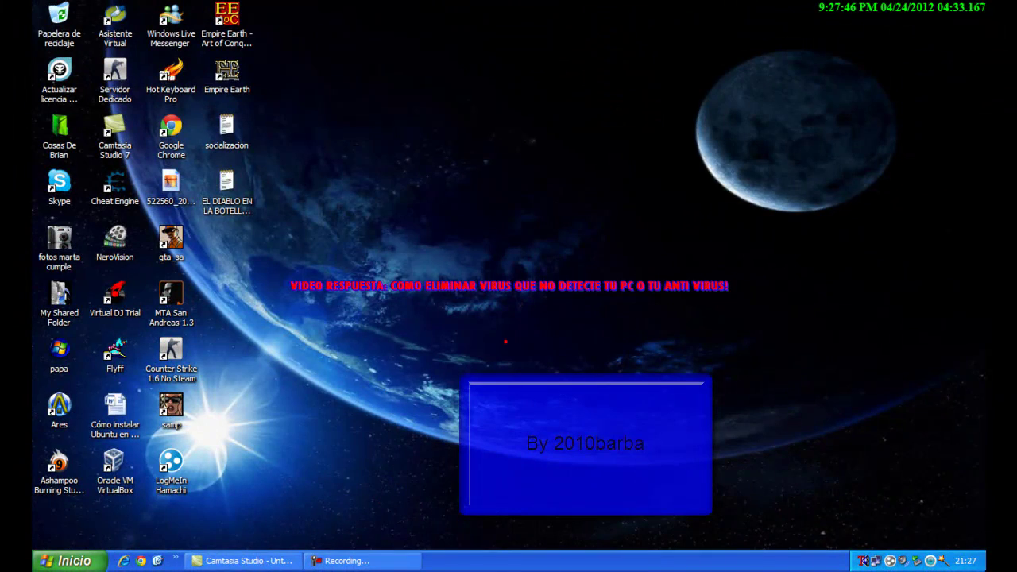
Step: Open ESET Smart Security, check the protection status on its Inicio page, and close the window
click(975, 563)
double_click(935, 558)
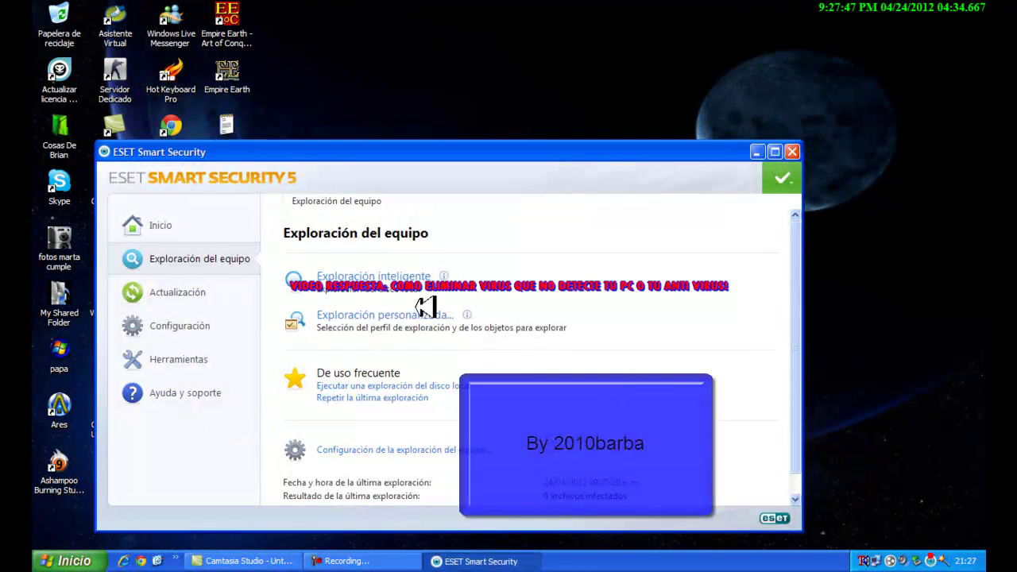
click(182, 228)
click(574, 310)
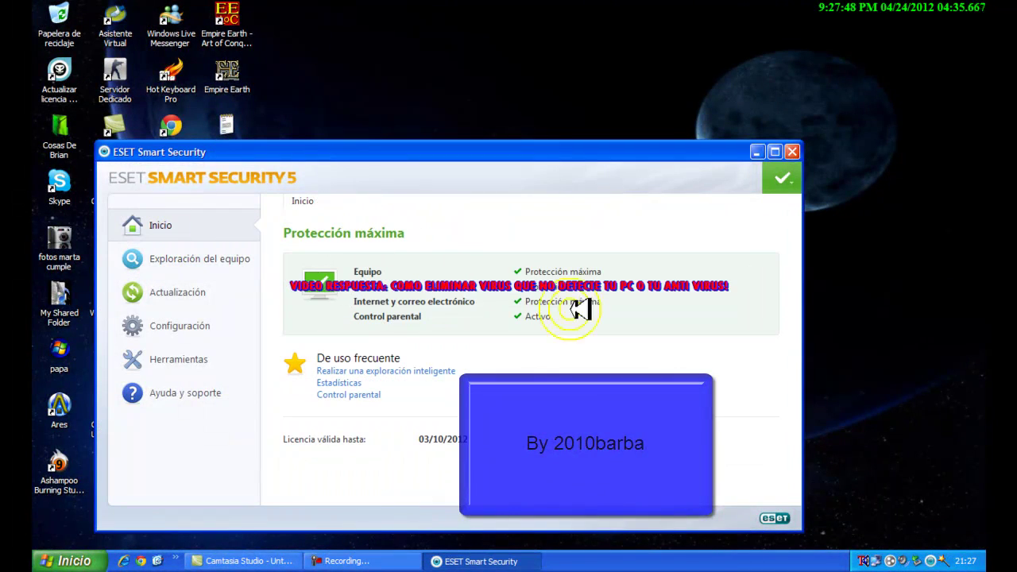
click(793, 152)
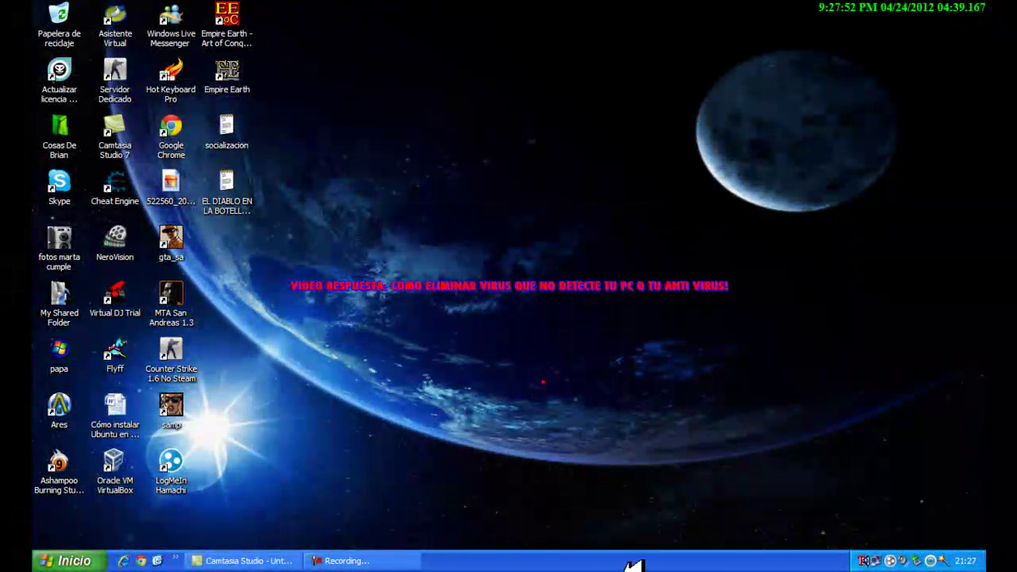
click(373, 560)
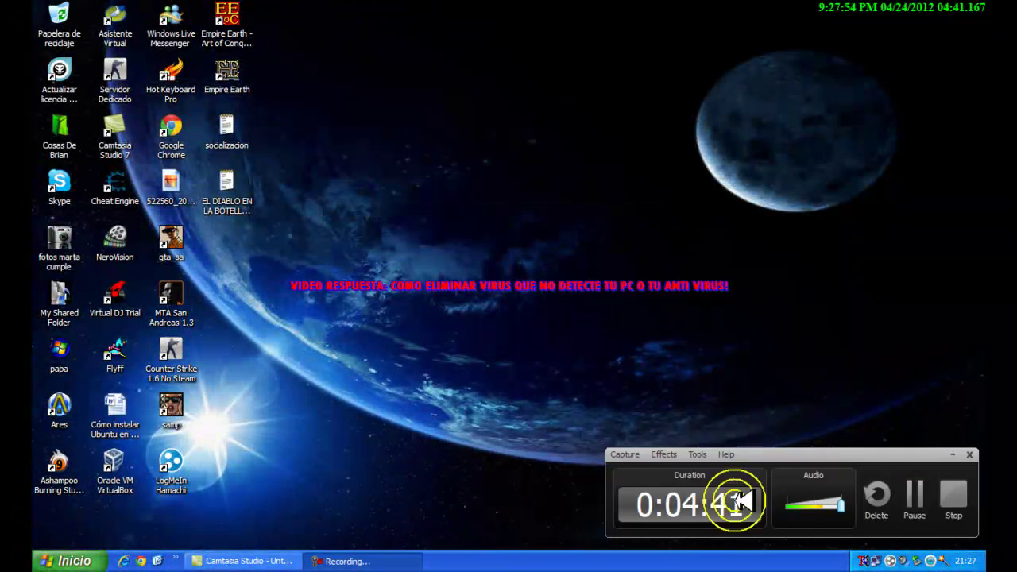
click(797, 457)
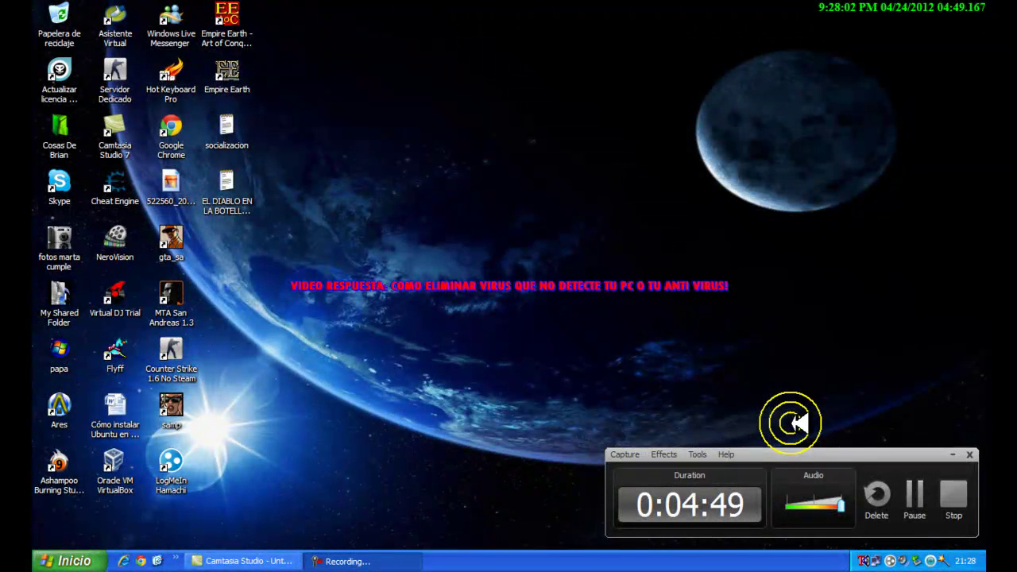
drag(830, 374, 697, 259)
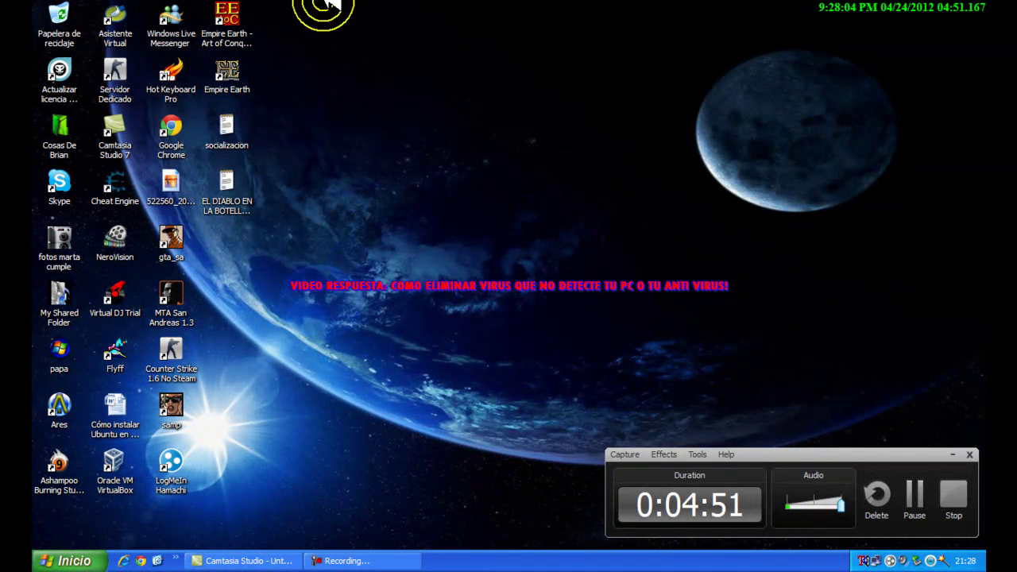
drag(329, 46, 984, 548)
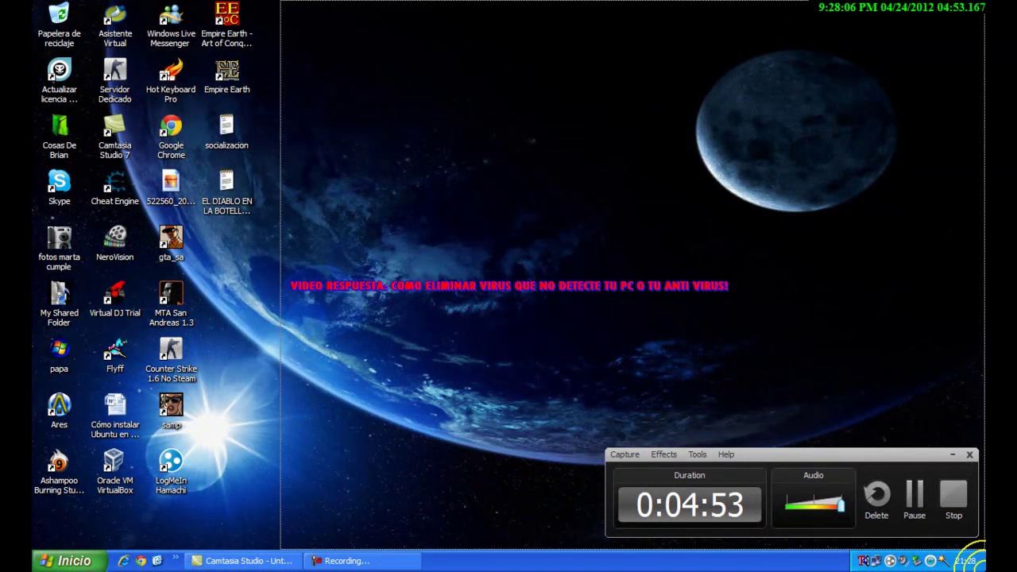
drag(973, 556, 977, 540)
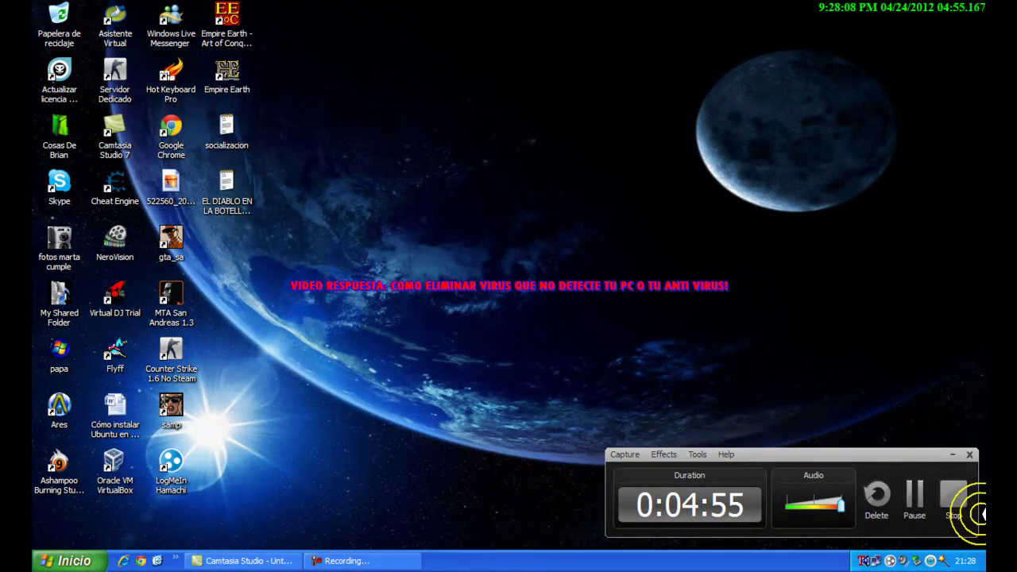